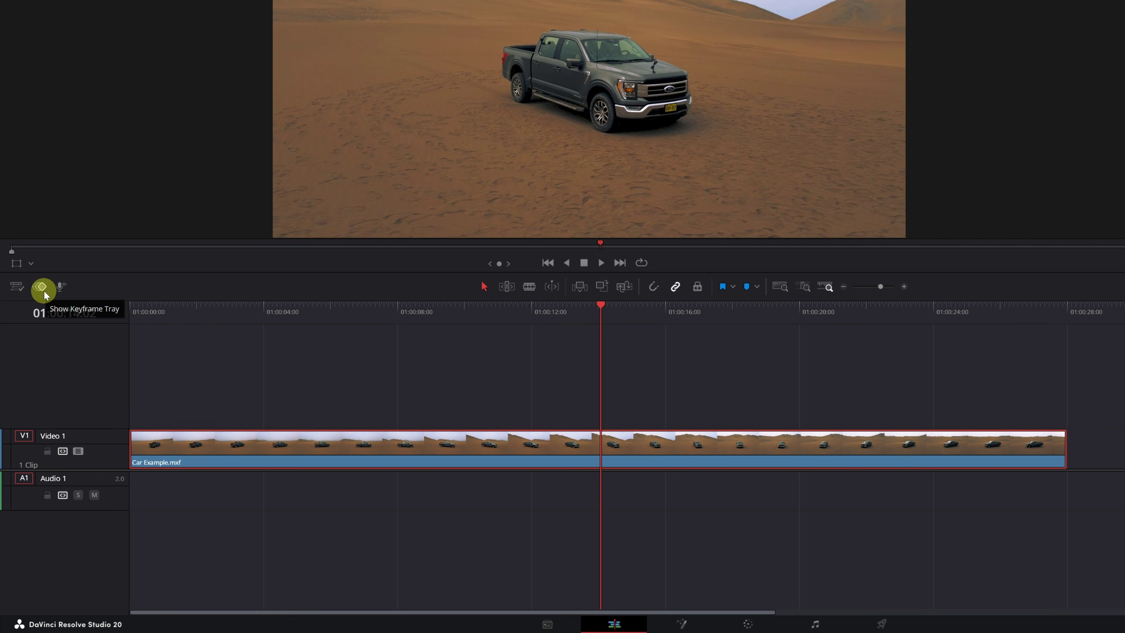
Show an enlarged keyframe tray with all video parameters for the car clip and display its Retime Speed curve
click(42, 287)
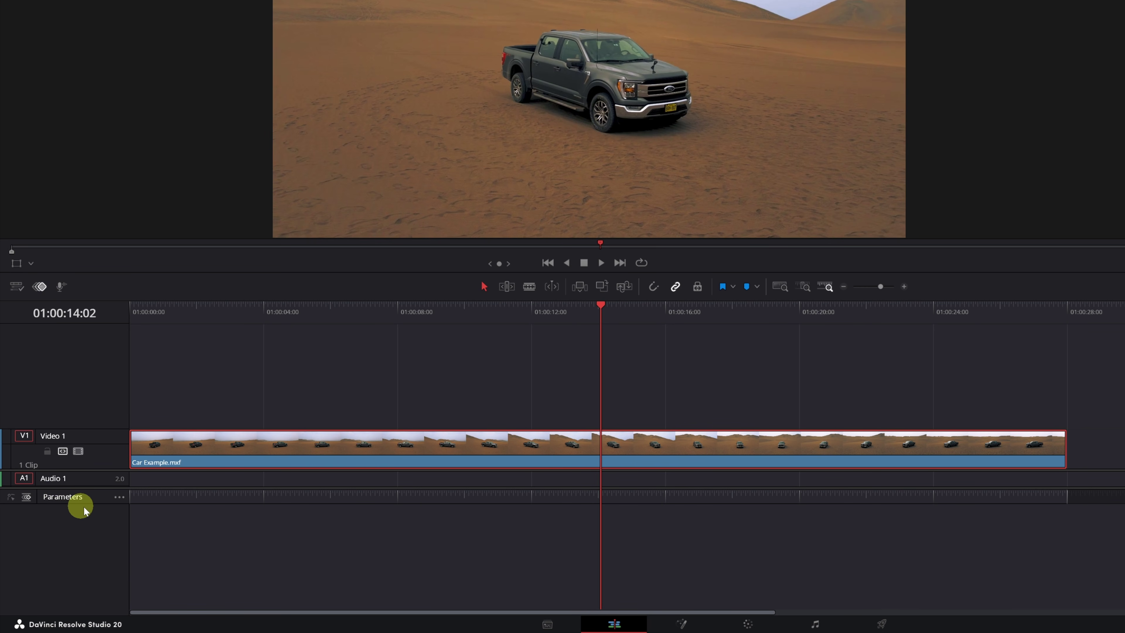
click(120, 499)
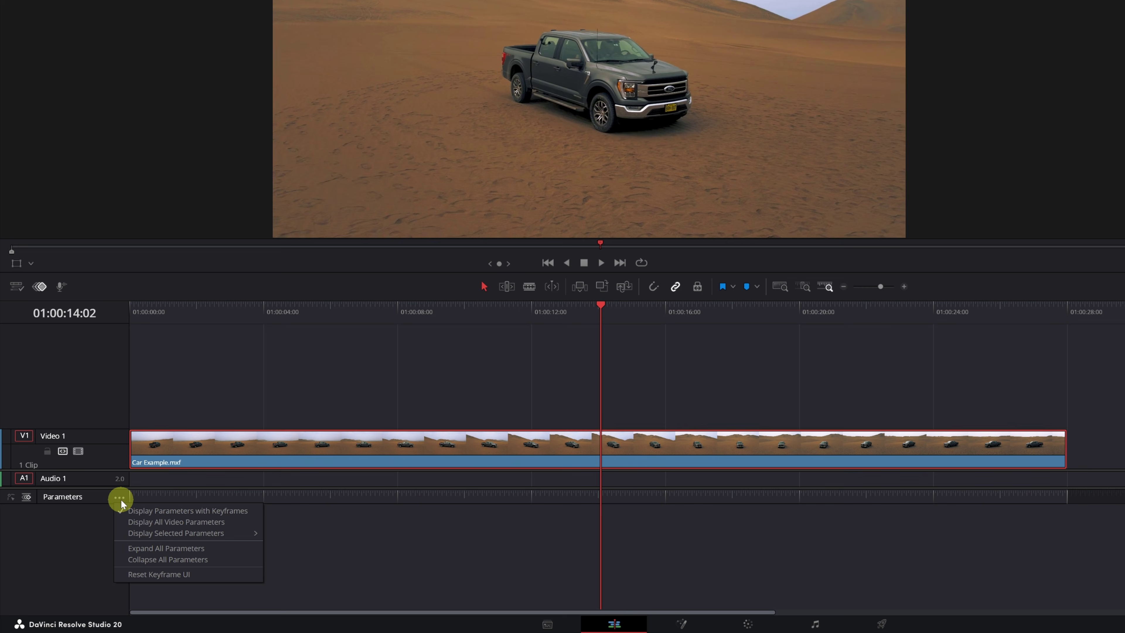
click(145, 522)
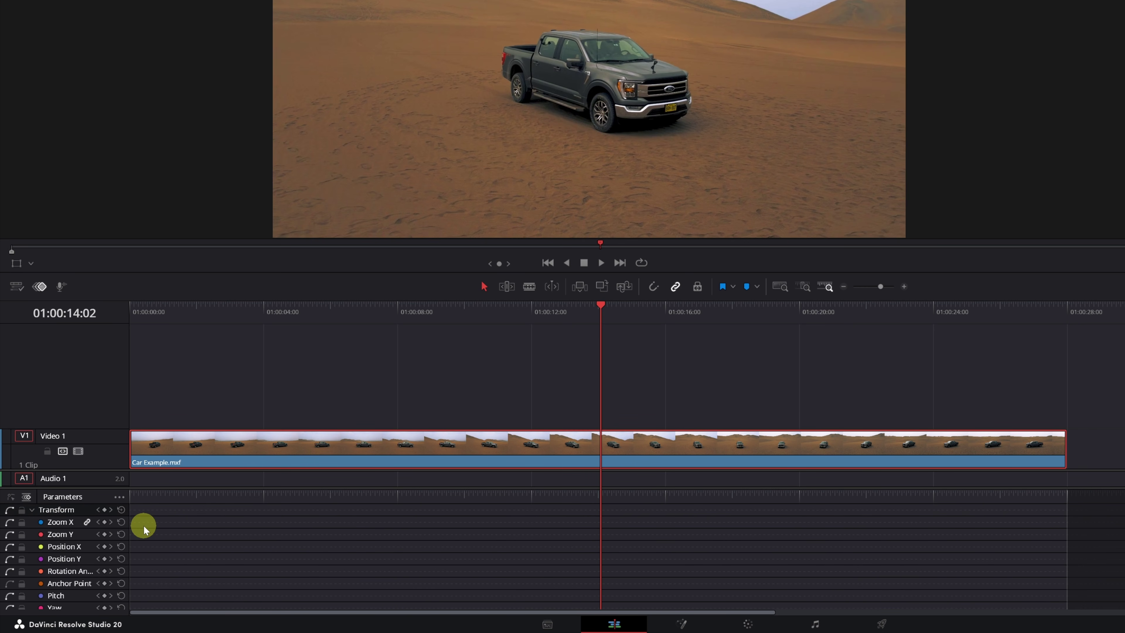
drag(96, 487, 106, 394)
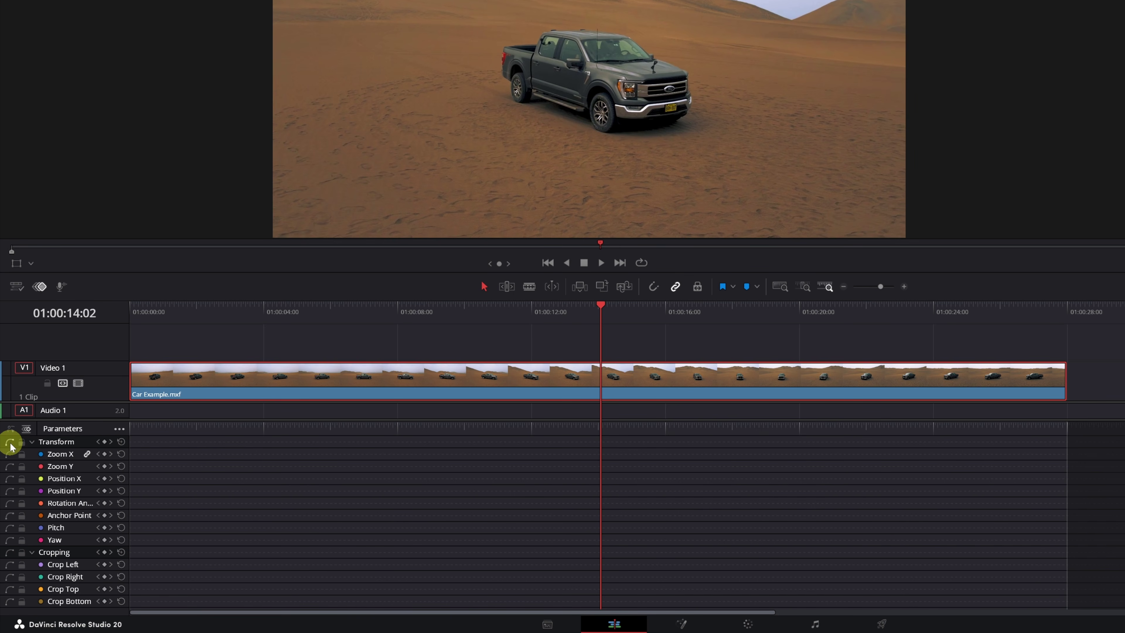
scroll(80, 498, down, 5)
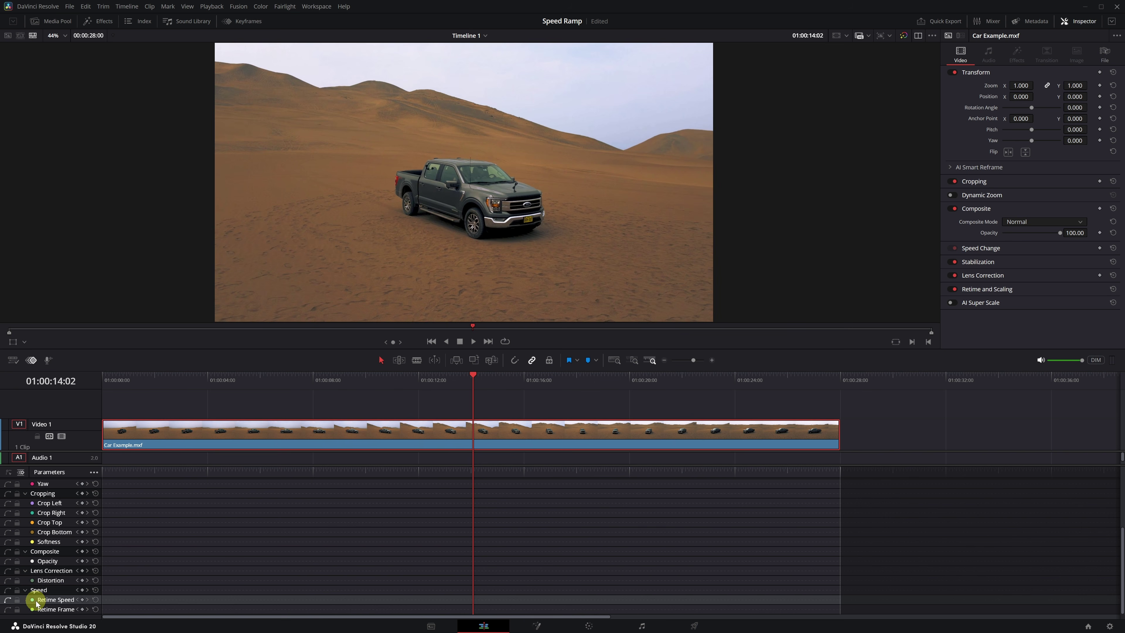
click(8, 473)
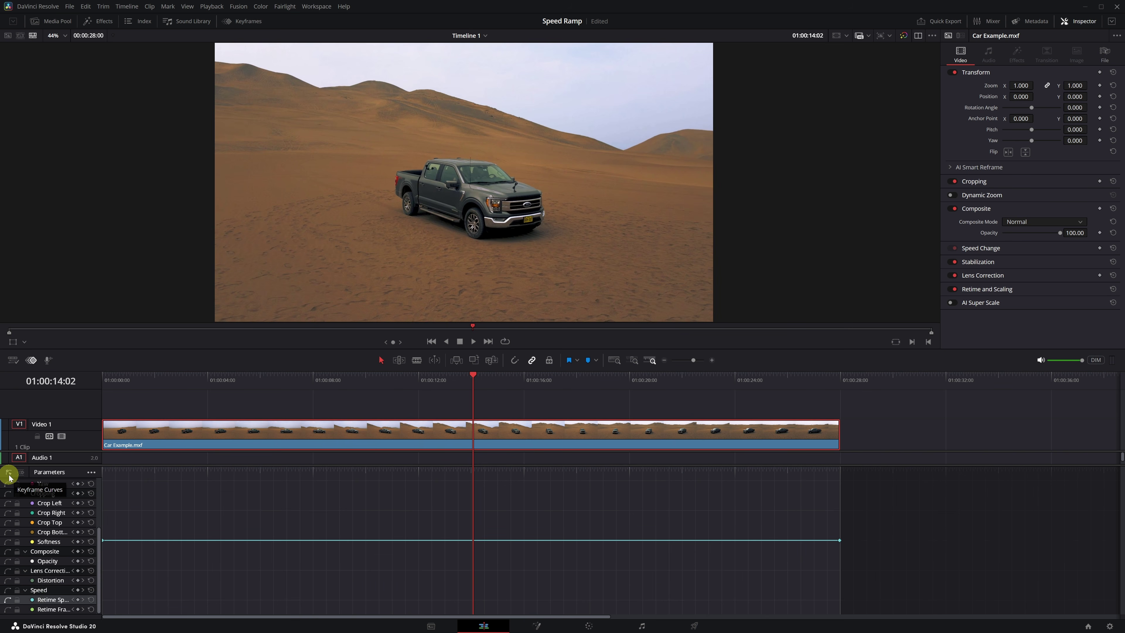
Add two Retime Speed keyframes to the car clip, at 01:00:02:01 and at about 01:00:11:13
drag(107, 383, 158, 392)
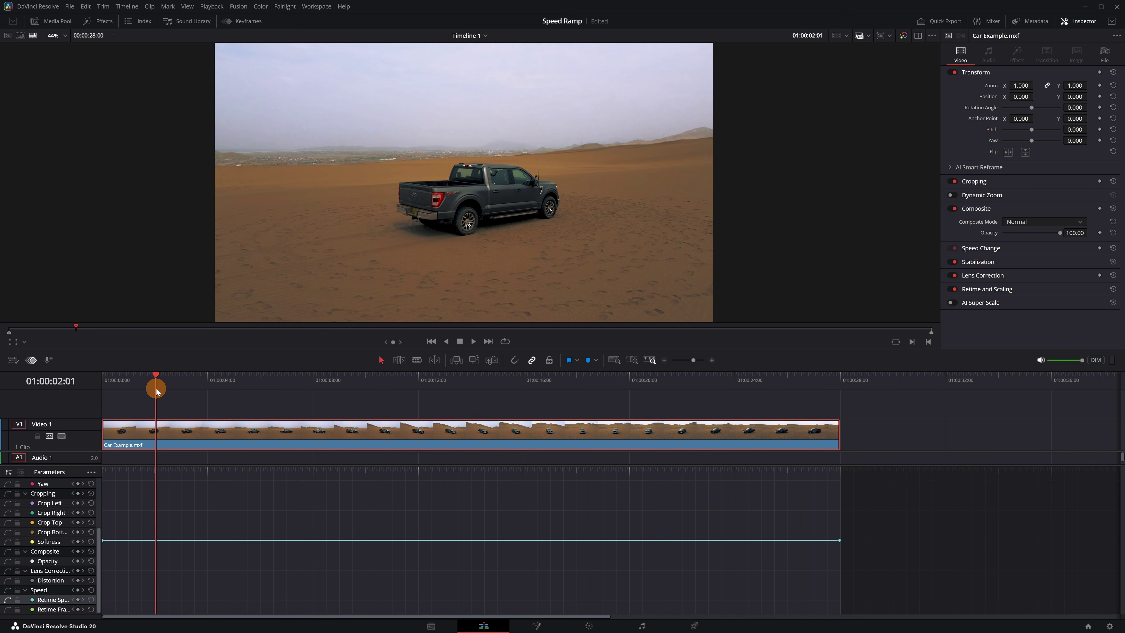
click(156, 540)
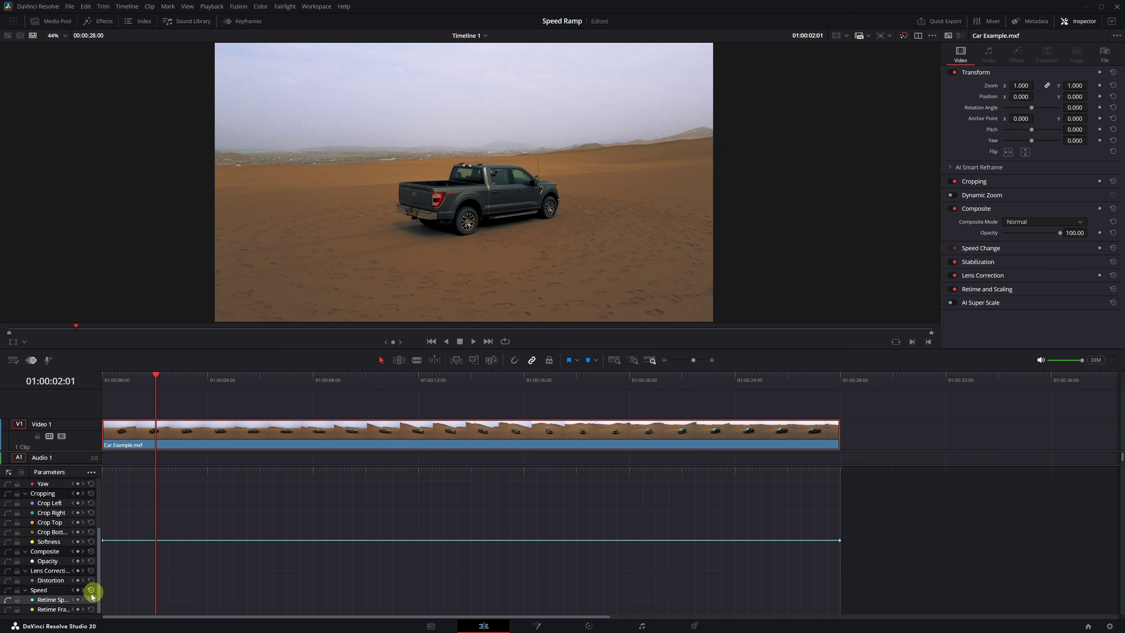
click(78, 600)
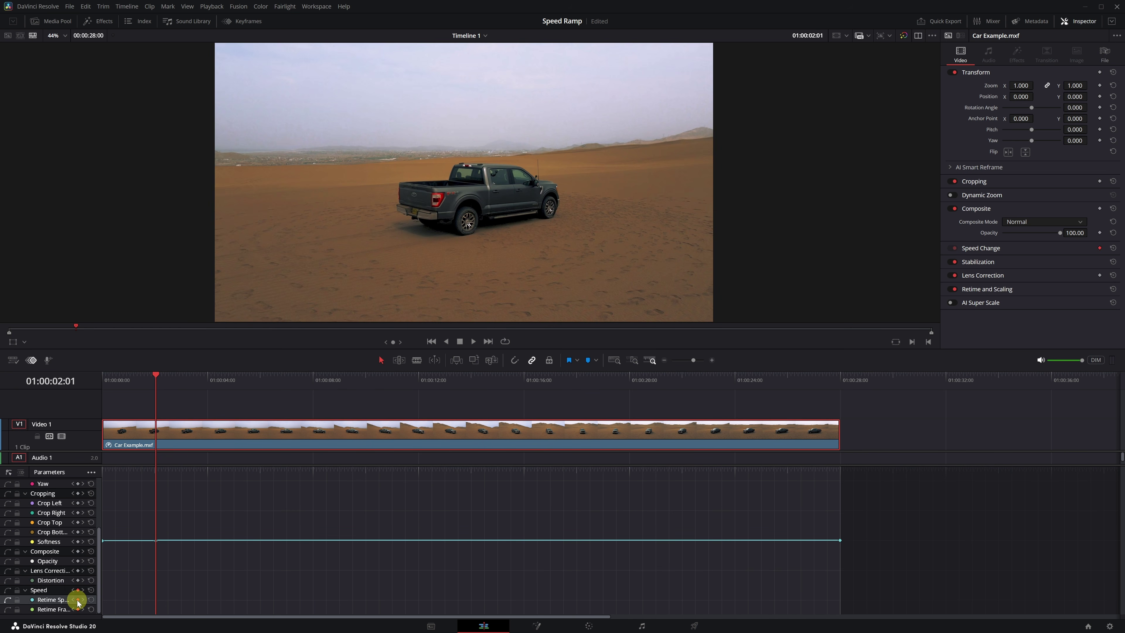
drag(156, 380, 404, 408)
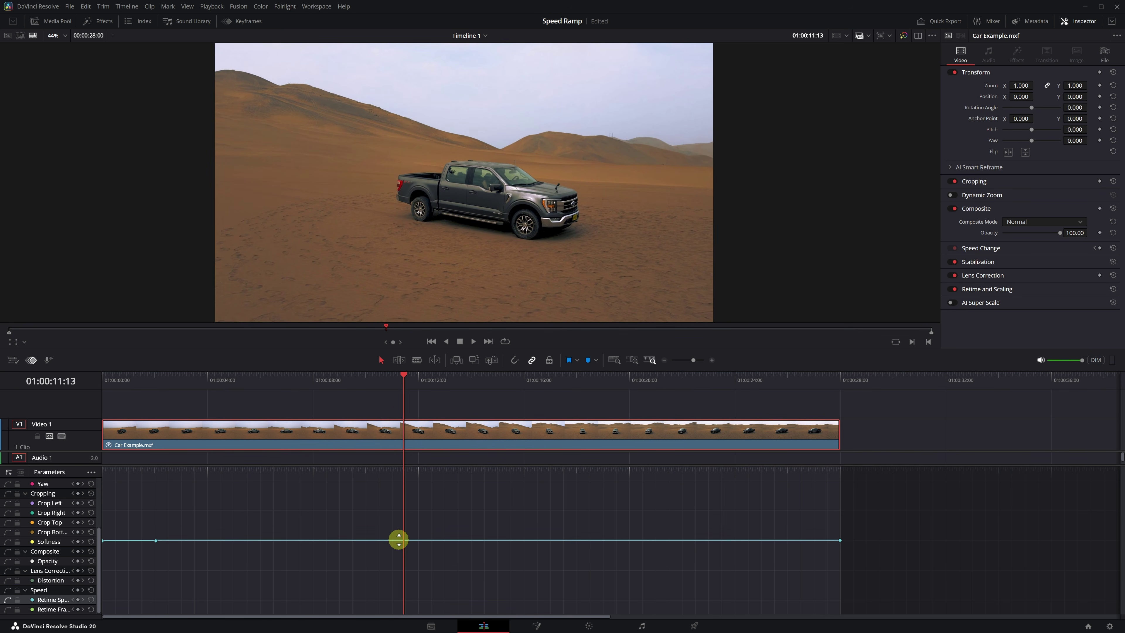
key(alt)
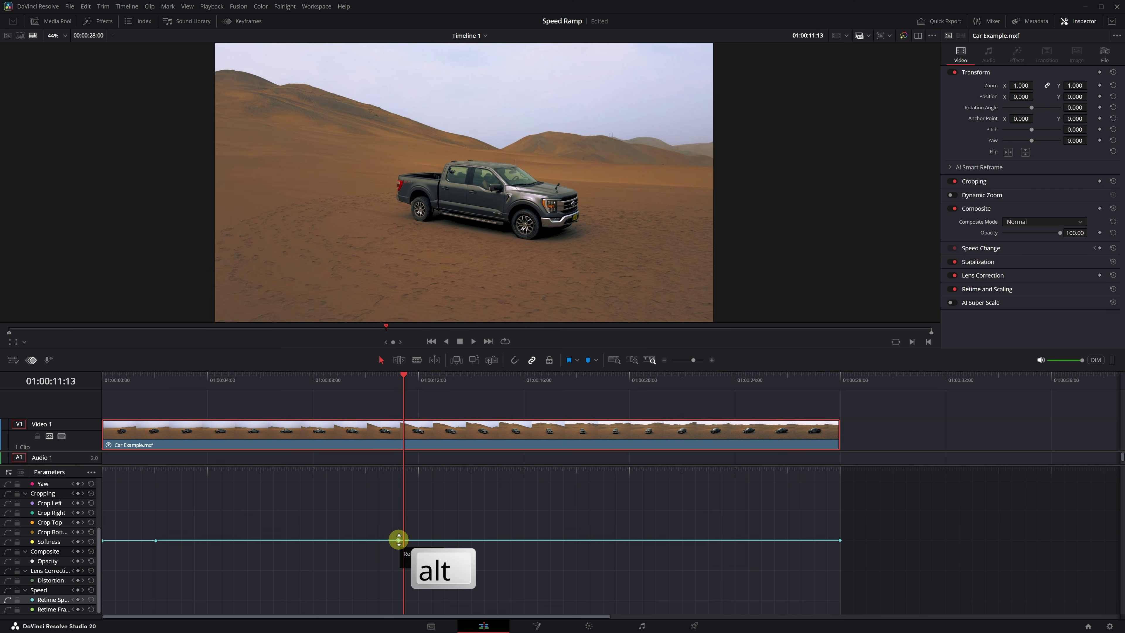
alt+click(399, 540)
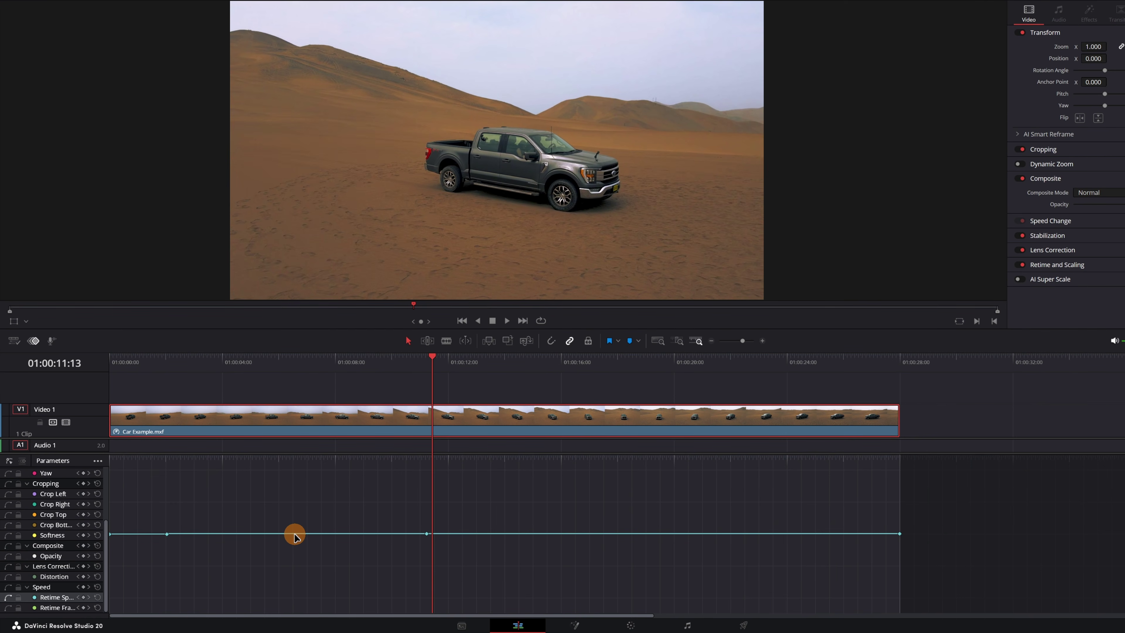
Raise the speed between the two keyframes to 350% and show the retime controls on the clip
drag(294, 534, 283, 470)
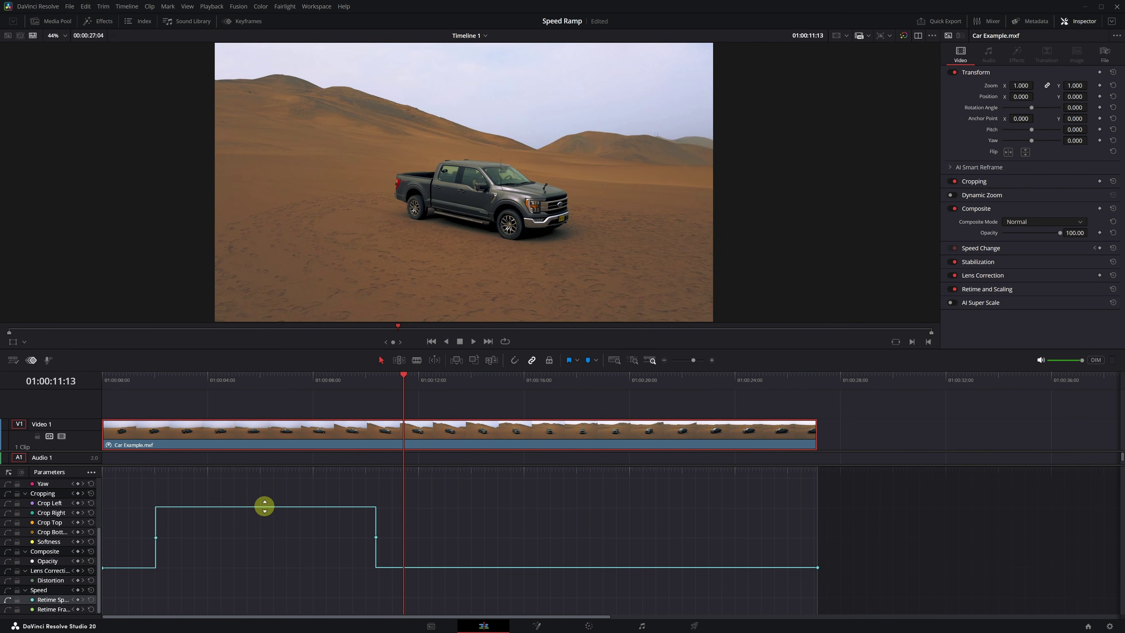
right_click(296, 442)
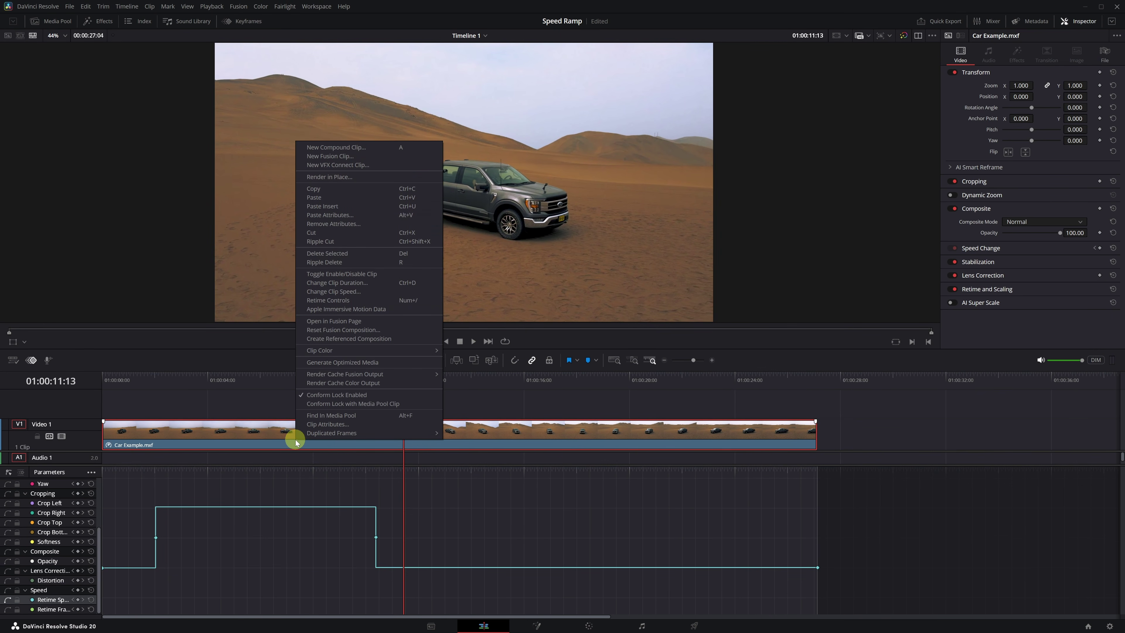
click(354, 303)
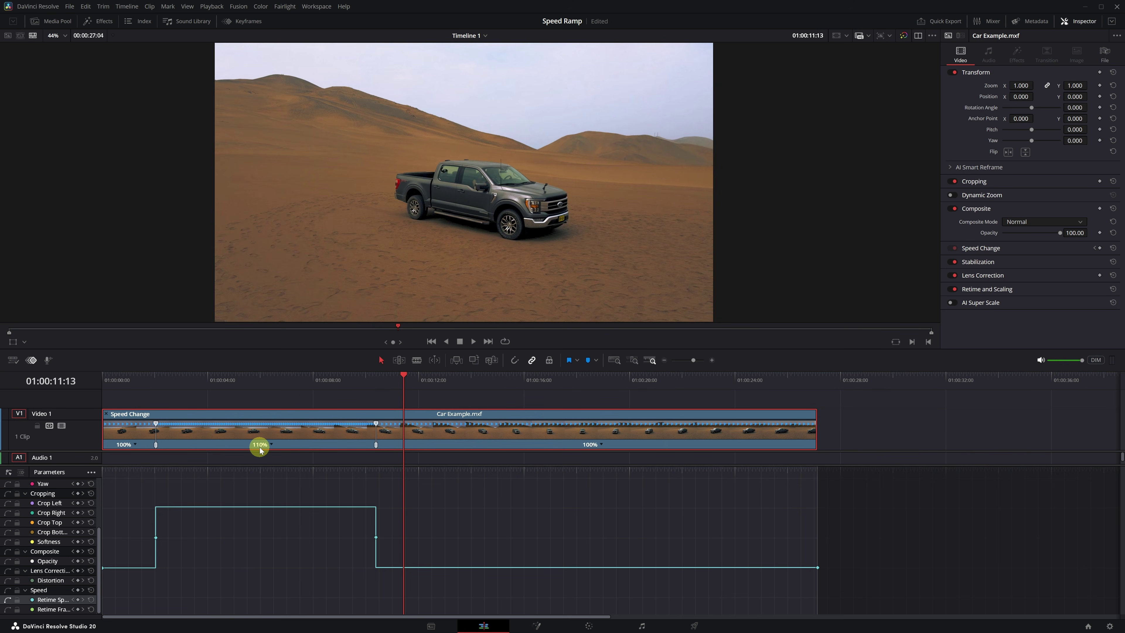
mouse_move(254, 507)
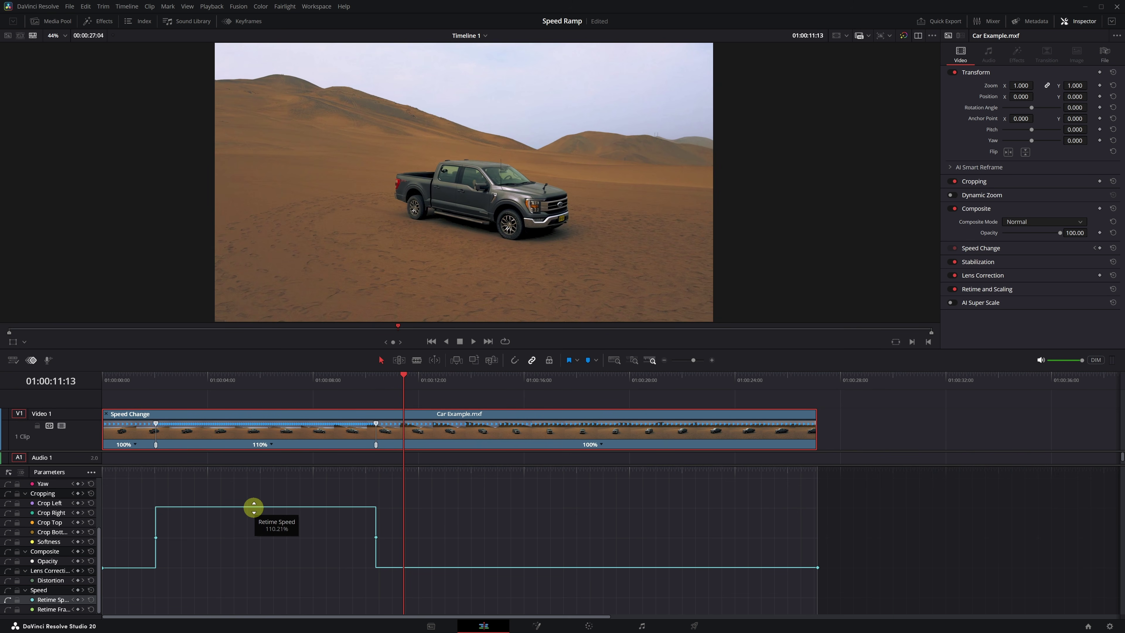
drag(254, 508, 230, 144)
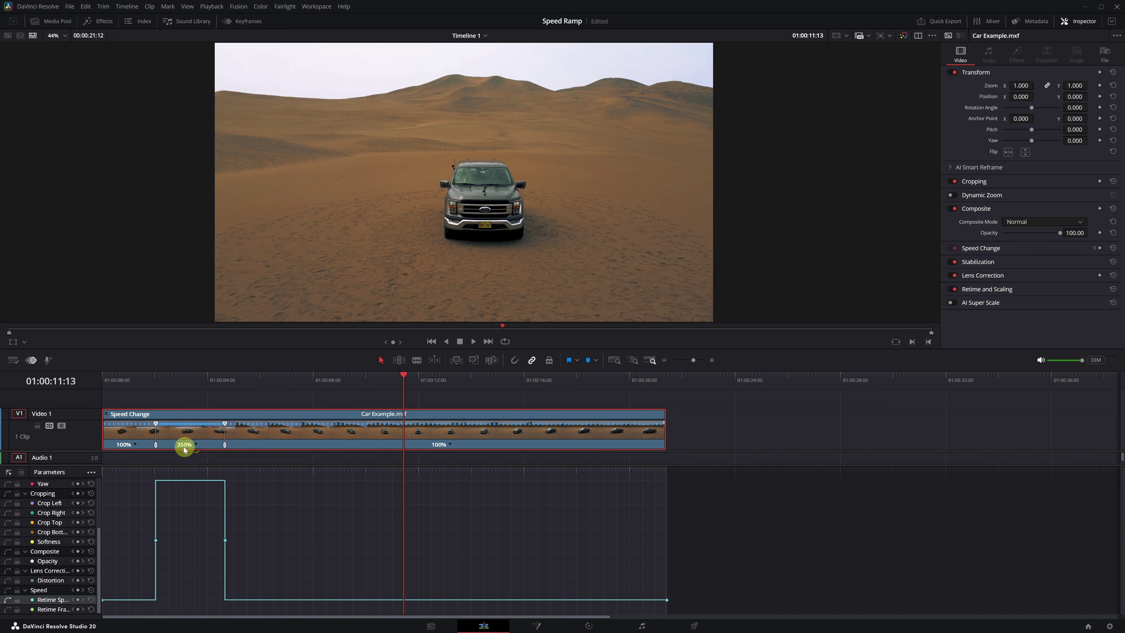
Add two more Retime Speed keyframes, at about 01:00:06:19 and shortly before the end of the clip
drag(247, 382, 277, 382)
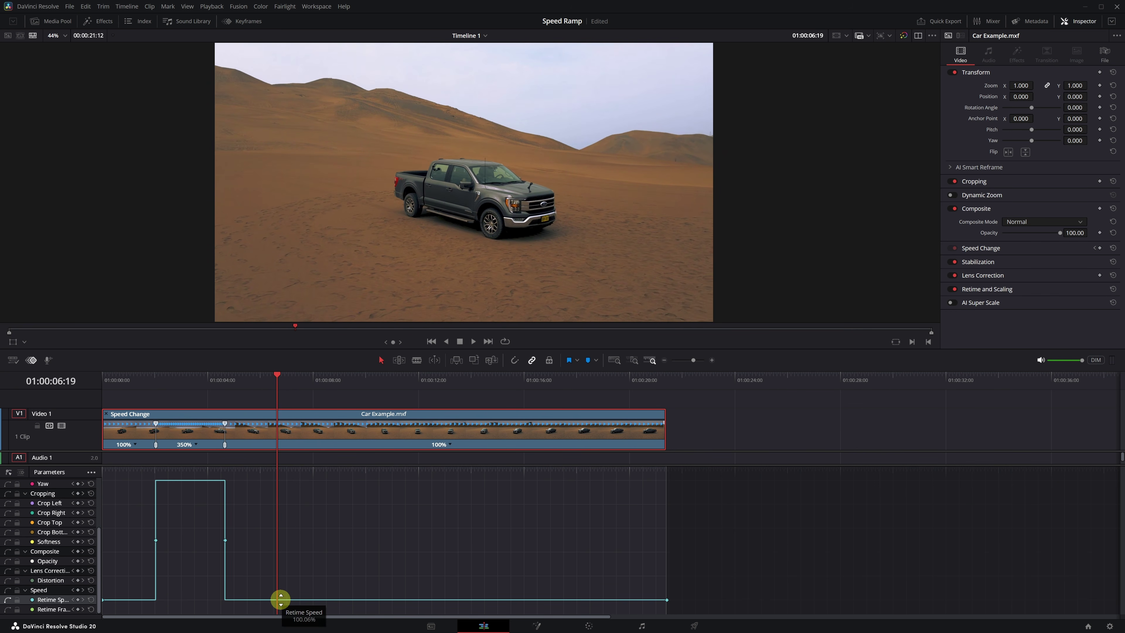
key(alt)
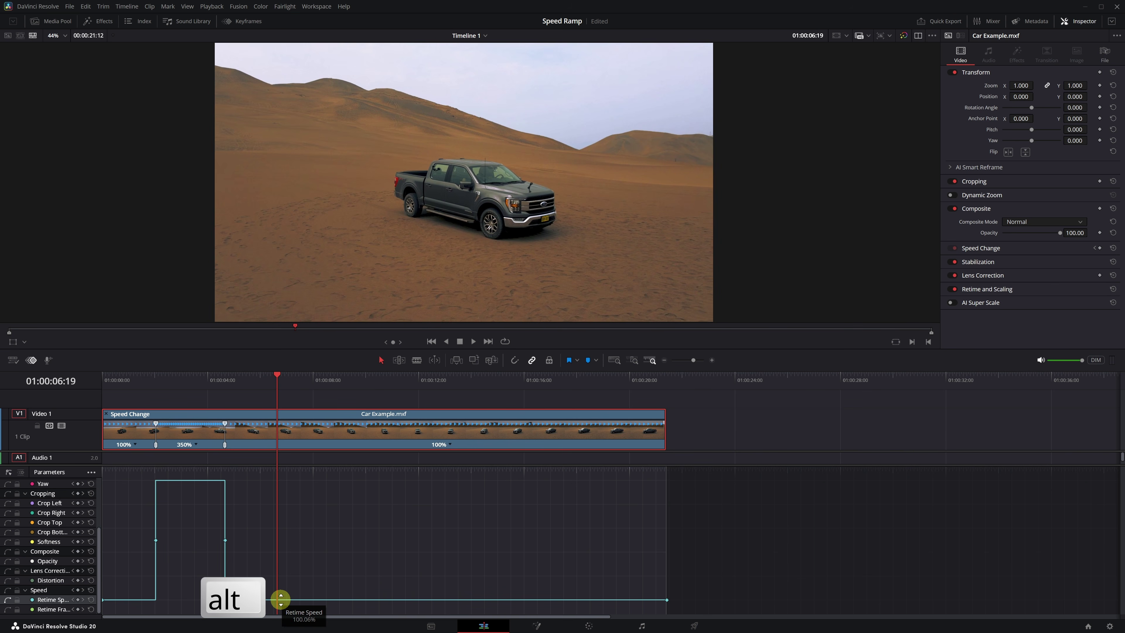
alt+click(281, 600)
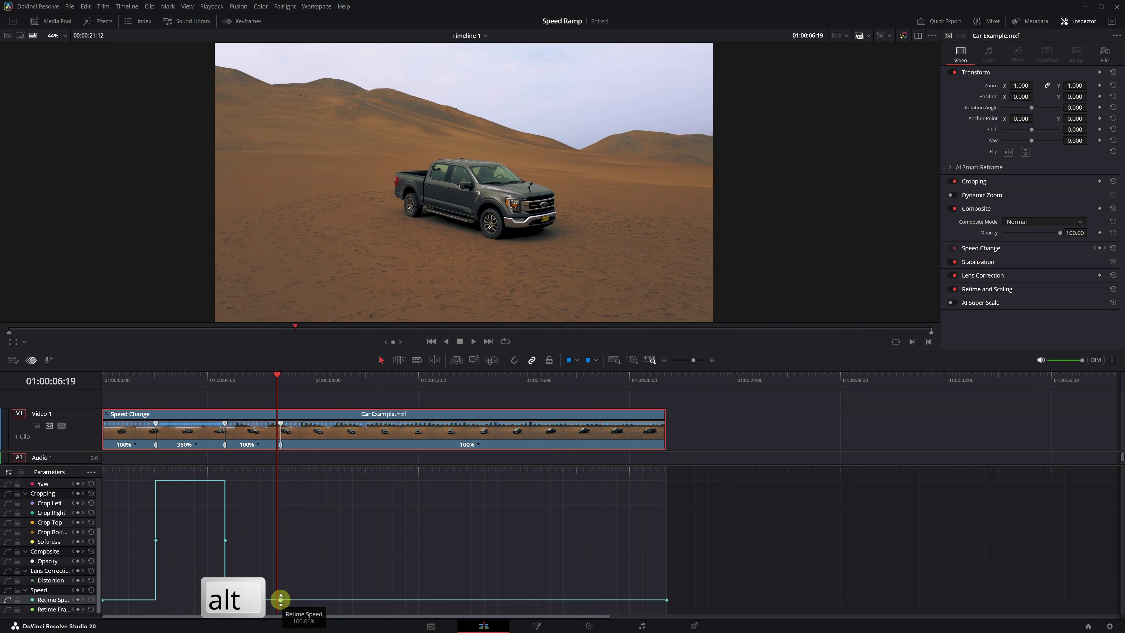
alt+click(627, 600)
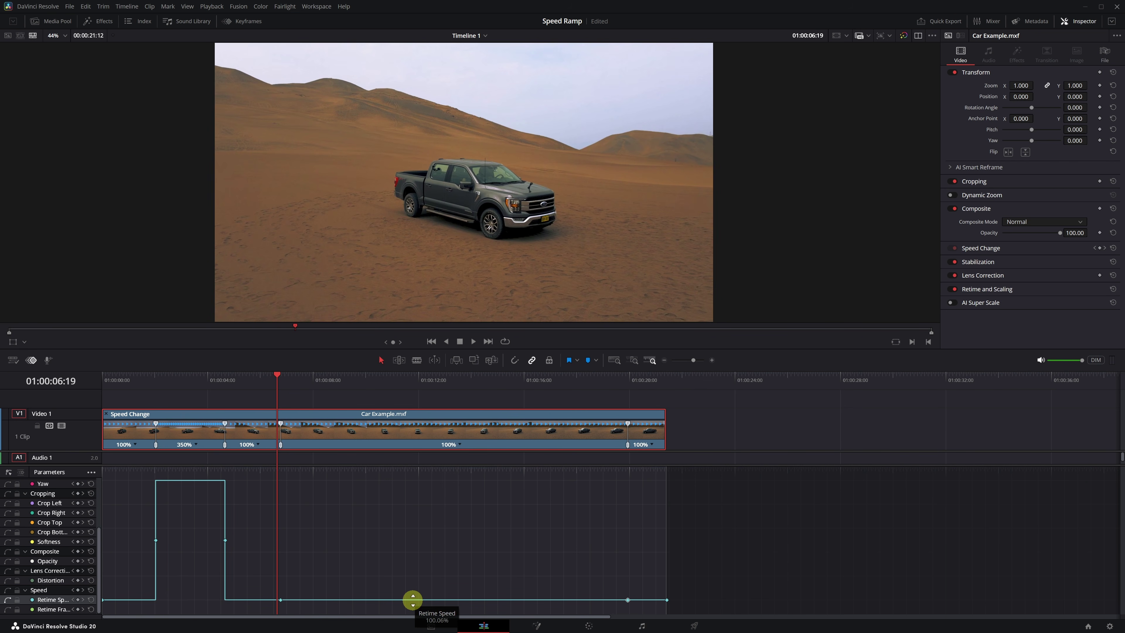
Raise the speed between the two newest keyframes to about 2749% and between the first two keyframes to about 2780%
drag(413, 600, 382, 194)
mouse_move(196, 589)
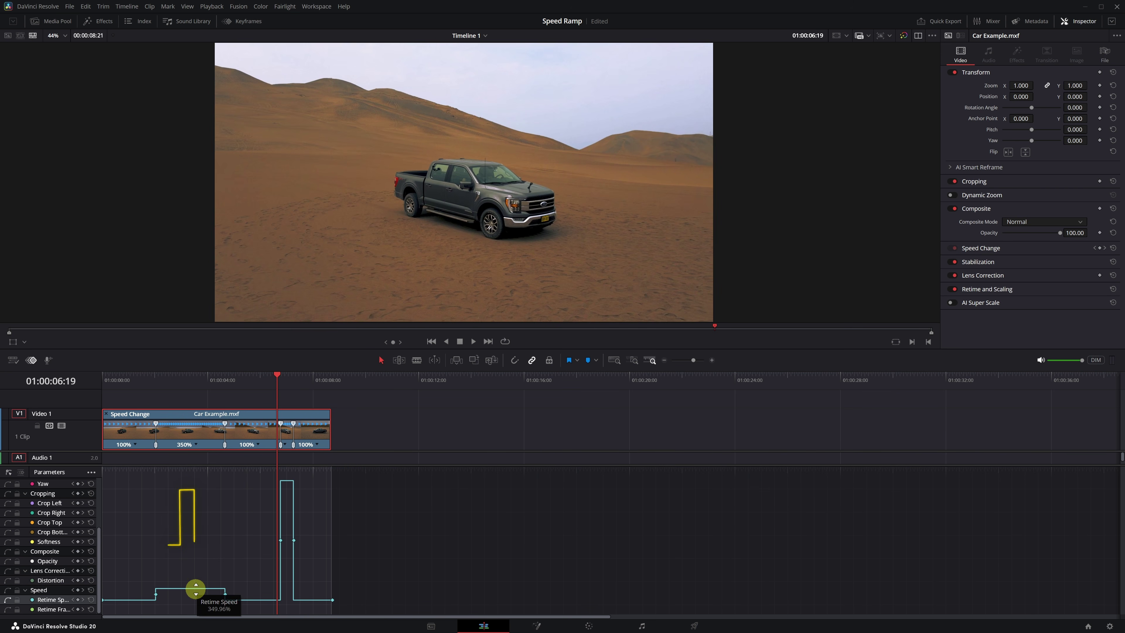
drag(196, 589, 192, 476)
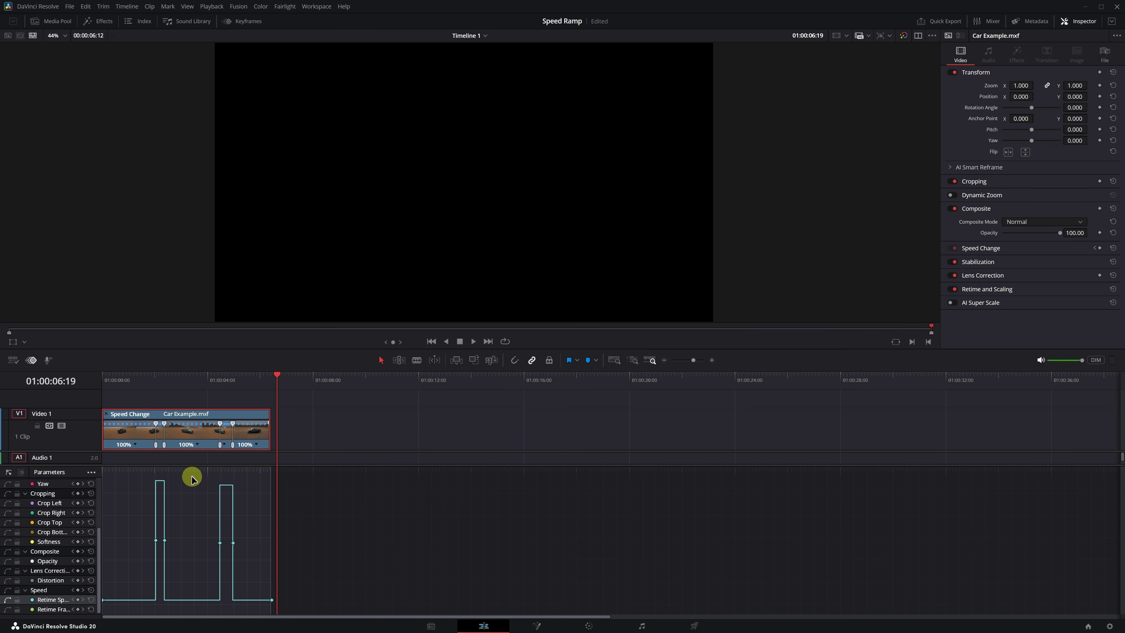
click(200, 380)
drag(693, 360, 700, 361)
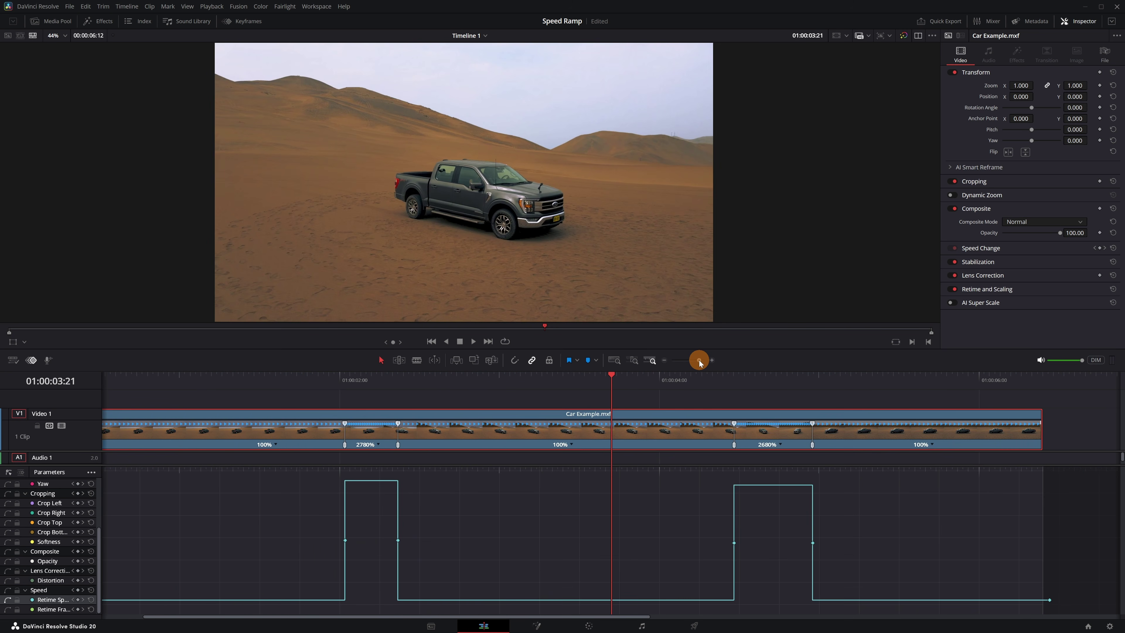
click(302, 383)
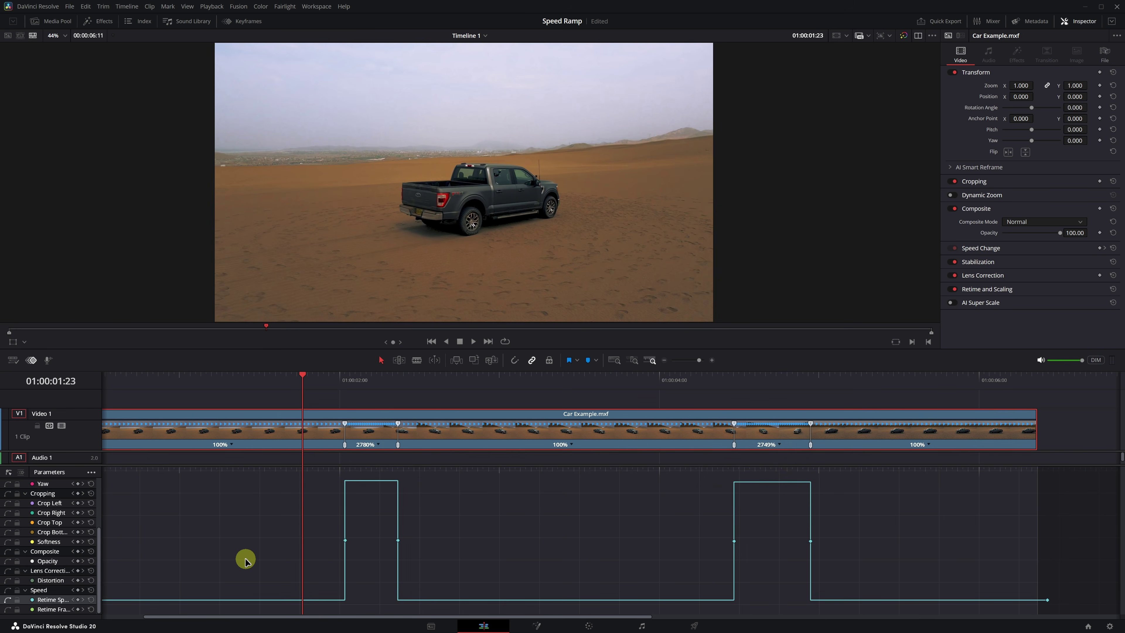
Move the Retime Speed keyframes to shorten the 100% sections before and between the two fast segments, and play back the result
click(345, 540)
drag(345, 542, 360, 537)
click(165, 384)
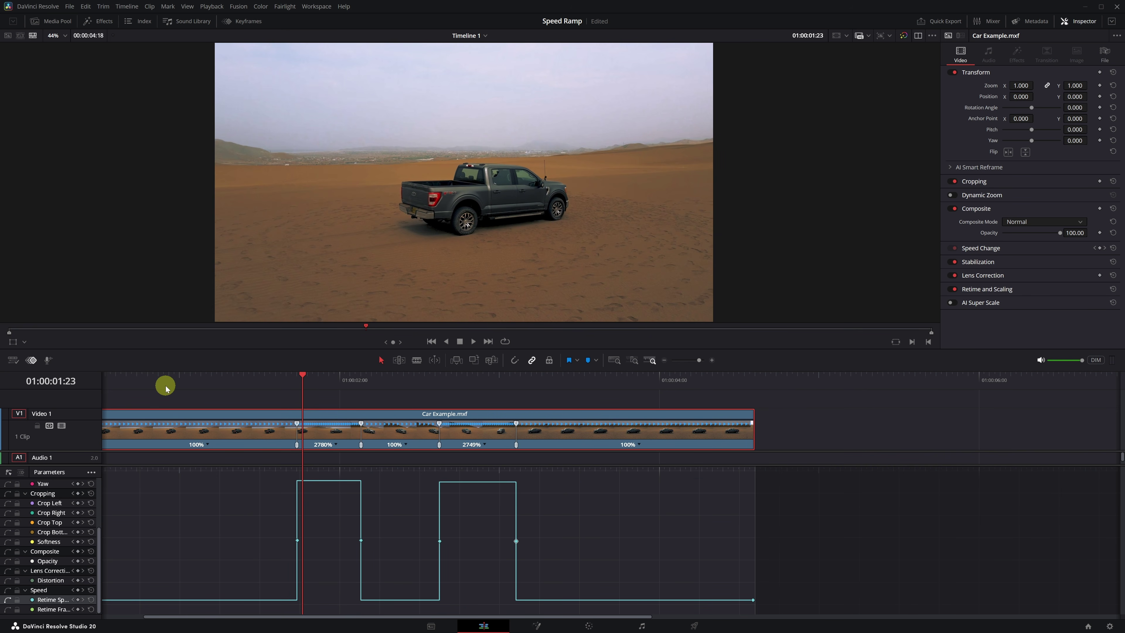
key(space)
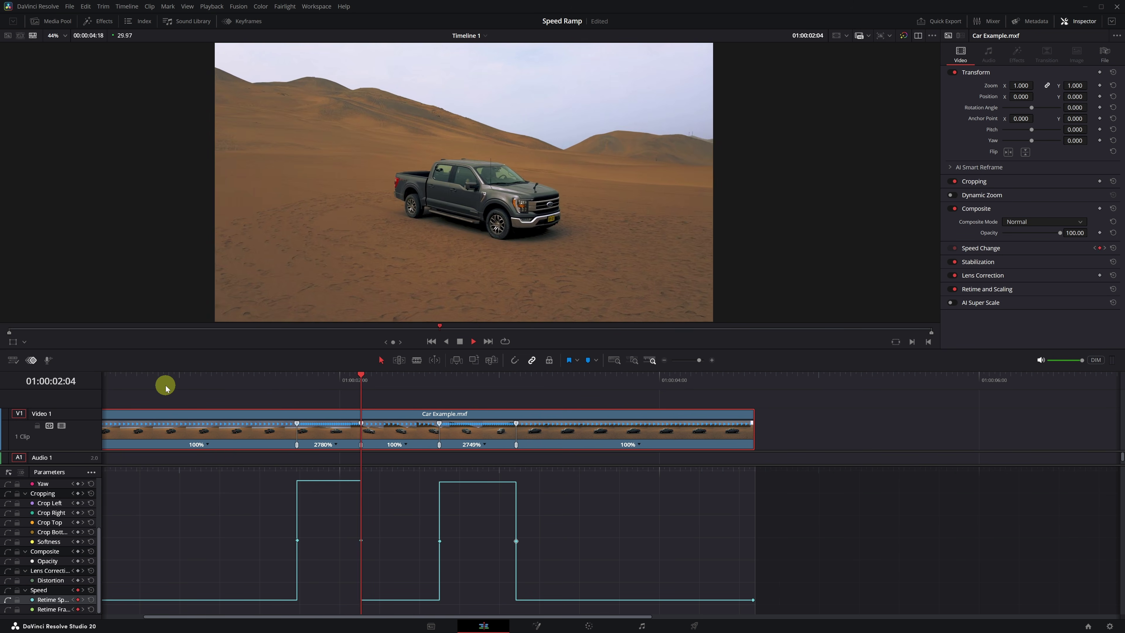
key(space)
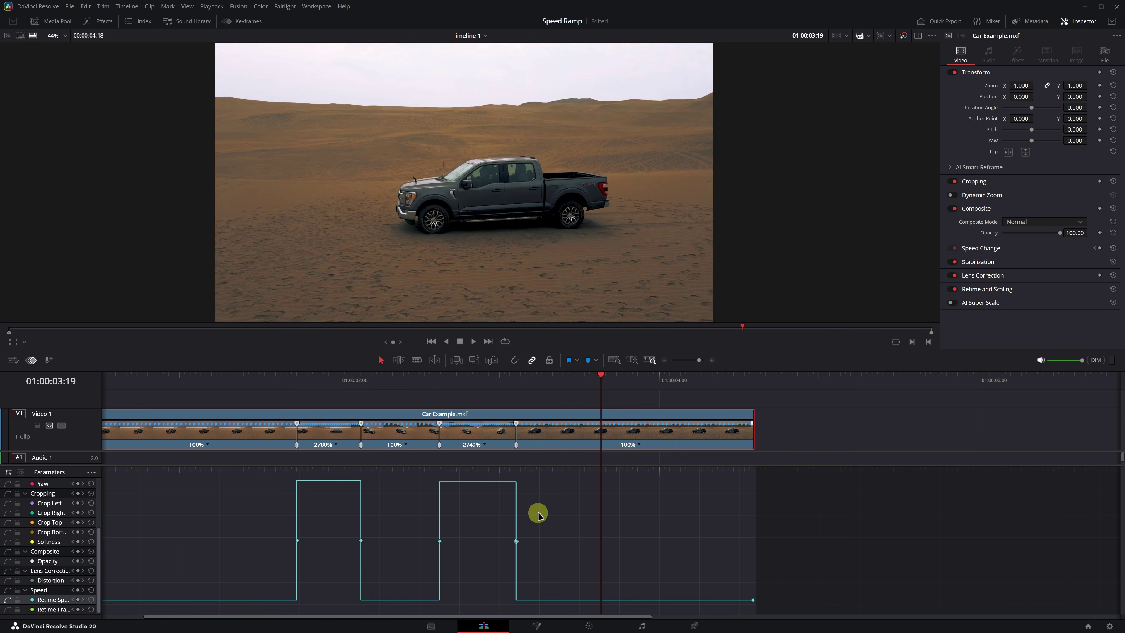
Select all four speed-change keyframes and smooth them with ease in and out curves
drag(539, 513, 247, 558)
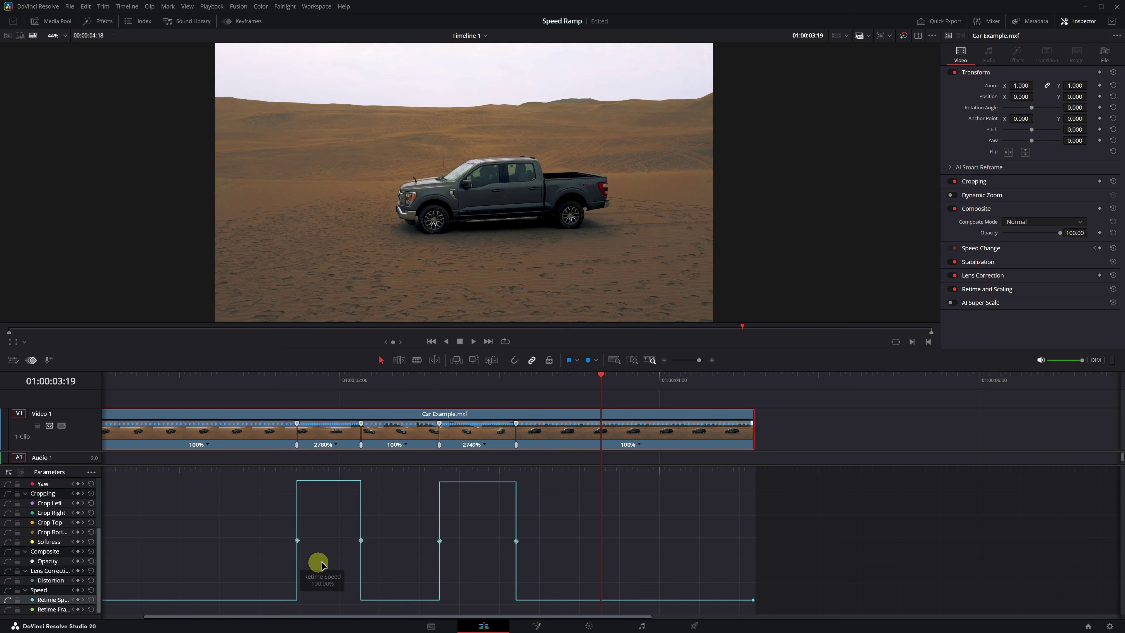
click(361, 541)
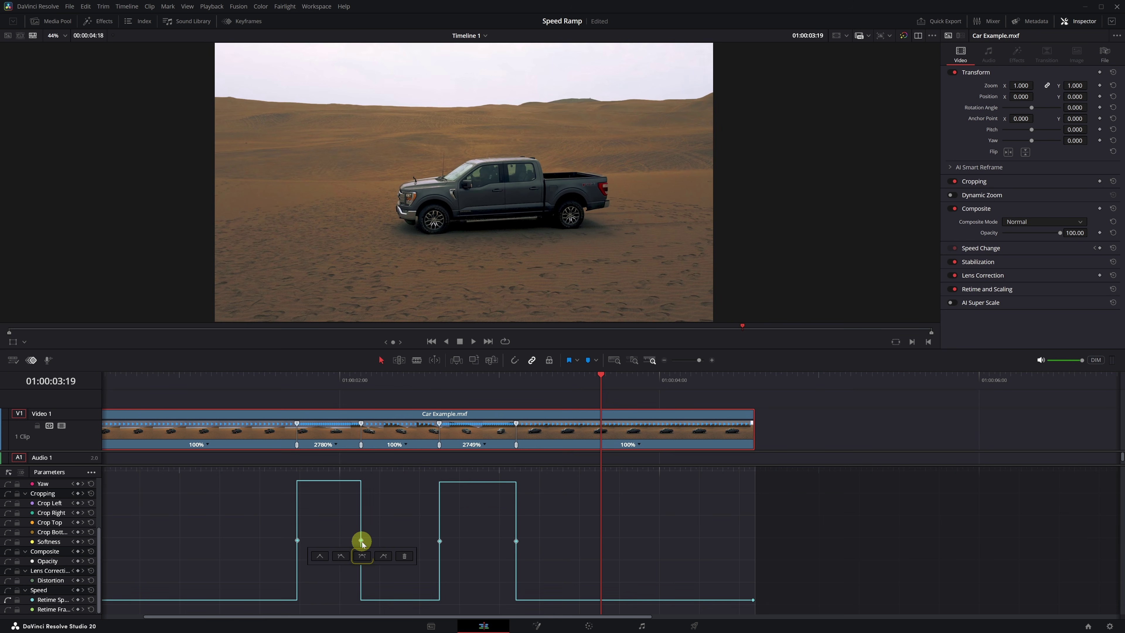
click(362, 556)
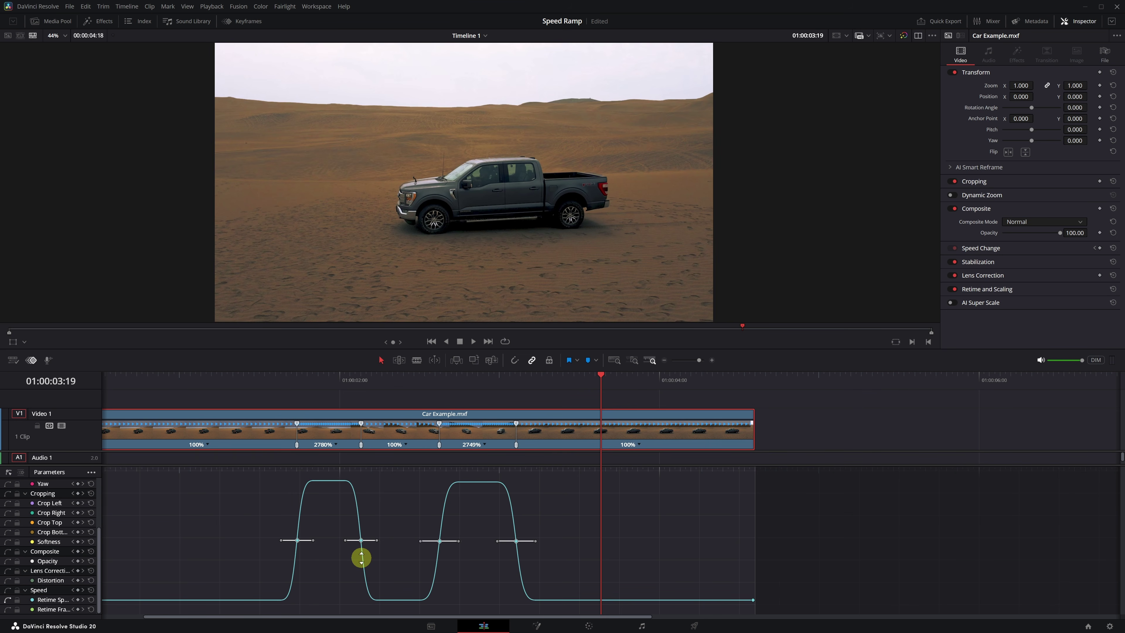
Lengthen the curve handles of all four speed keyframes to make the ramps more gradual, and play back the clip
drag(313, 542, 323, 544)
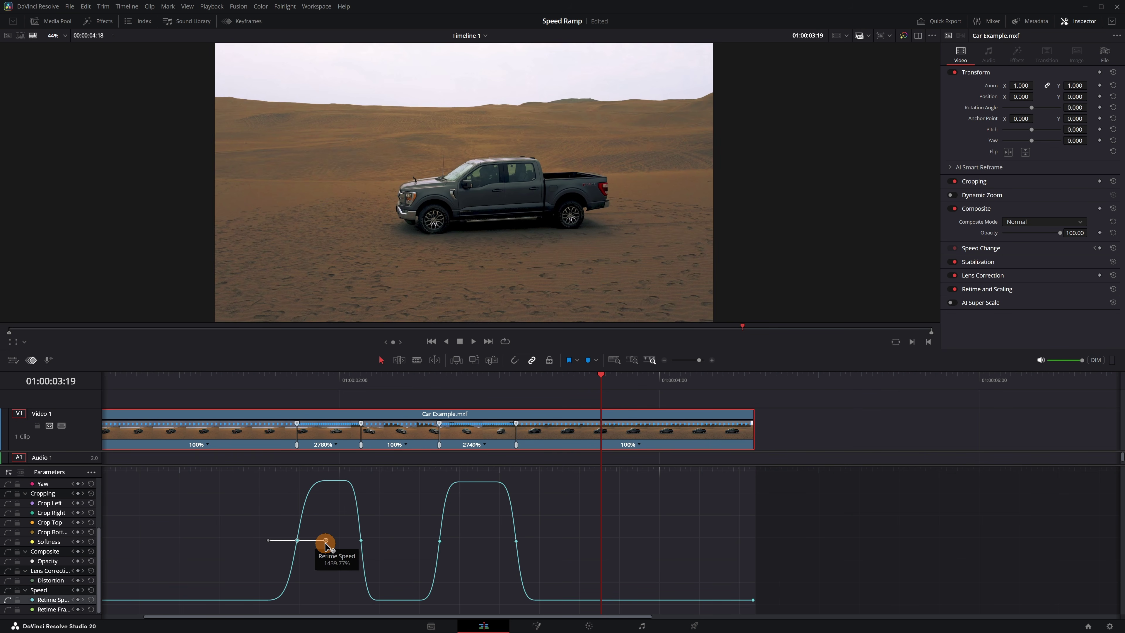
click(361, 541)
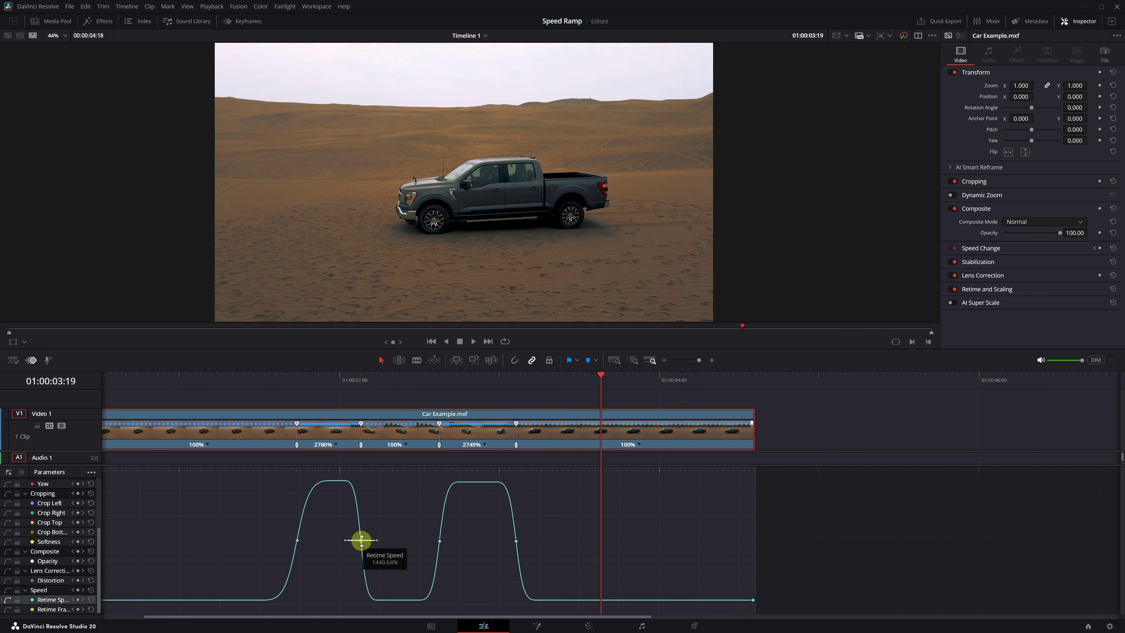
drag(362, 542, 554, 541)
click(440, 541)
click(516, 541)
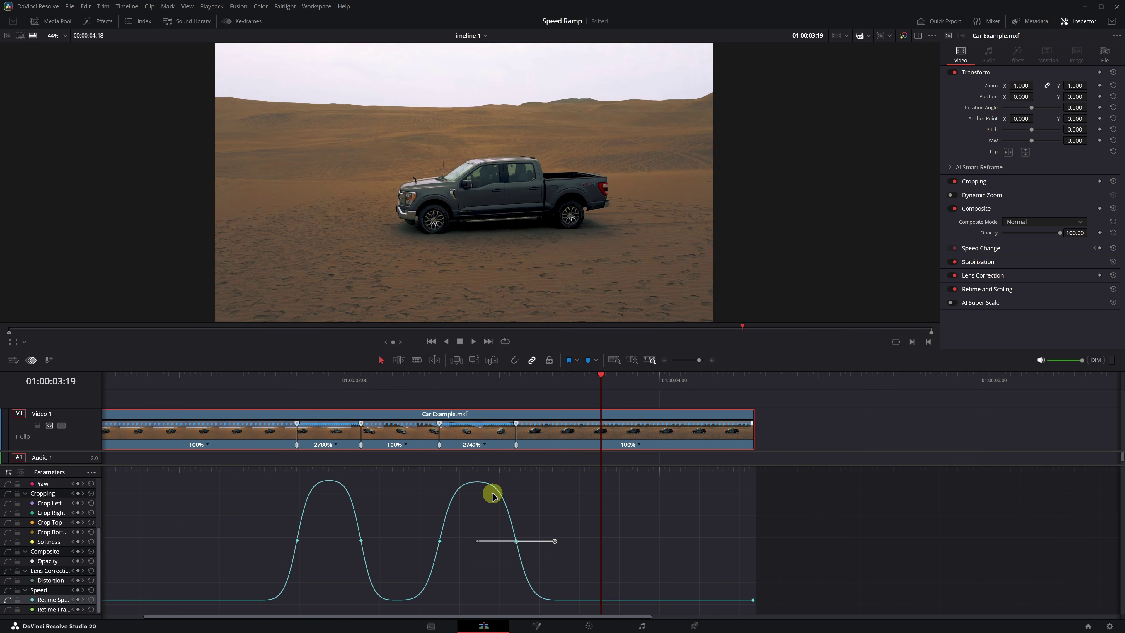
click(191, 389)
key(space)
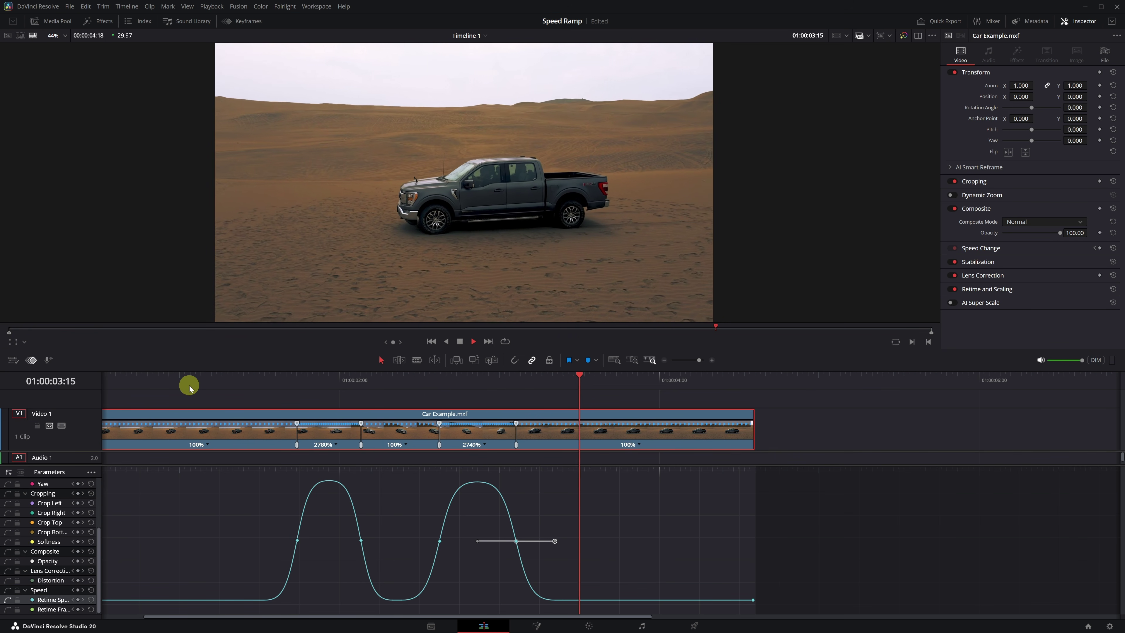
Stop playback, search the Open FX effects for "motion" and select Motion Blur
key(space)
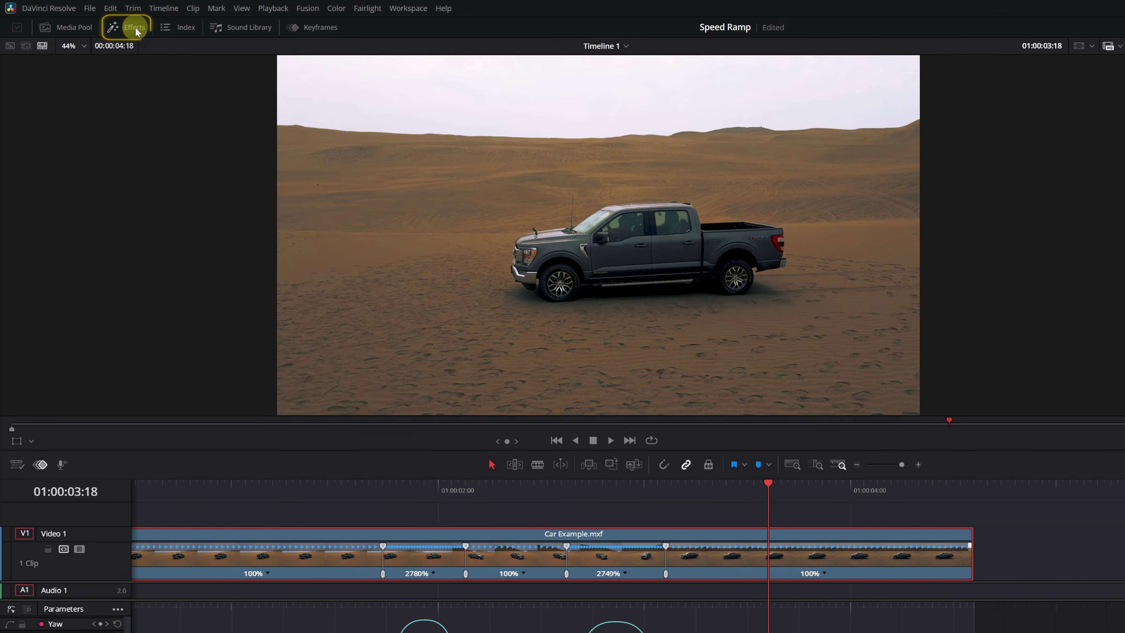
click(136, 27)
click(31, 157)
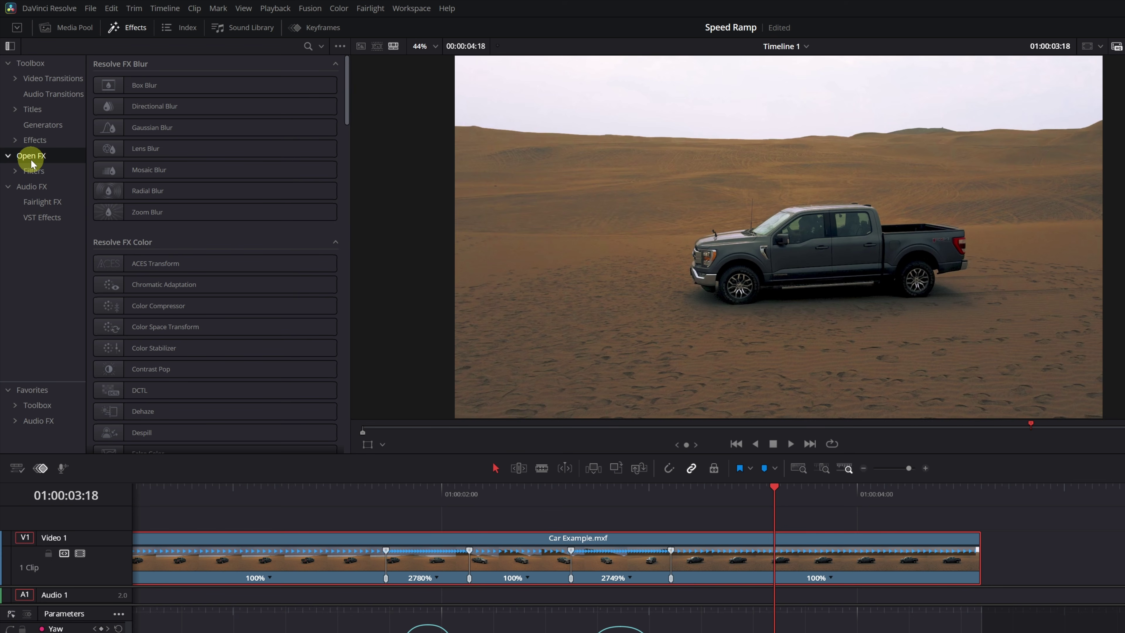
click(308, 46)
text(motion)
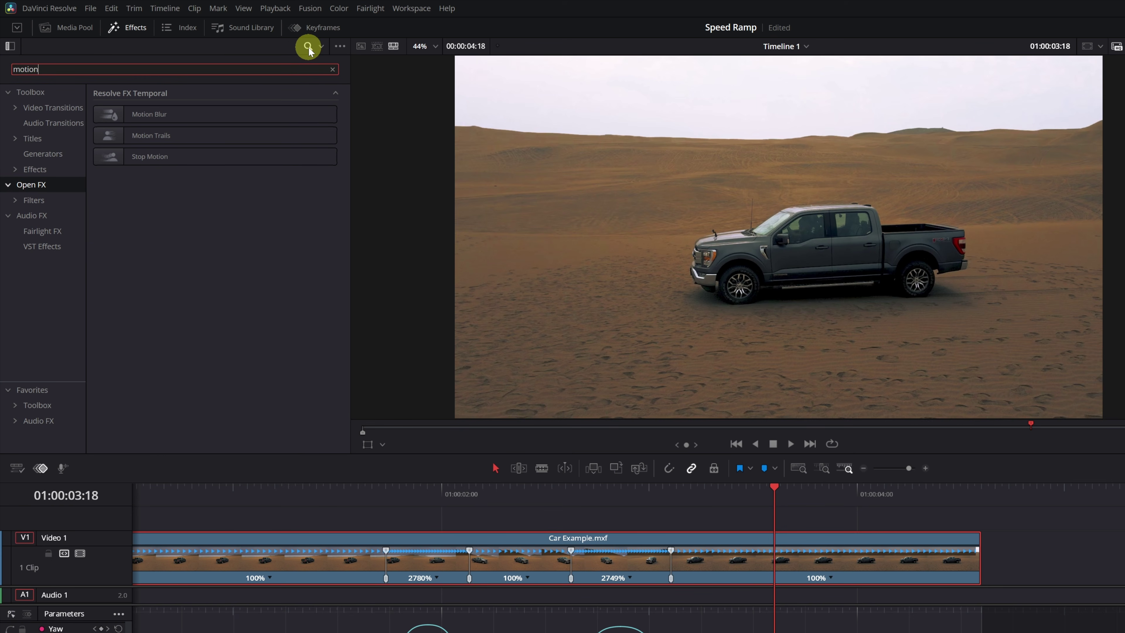
click(155, 115)
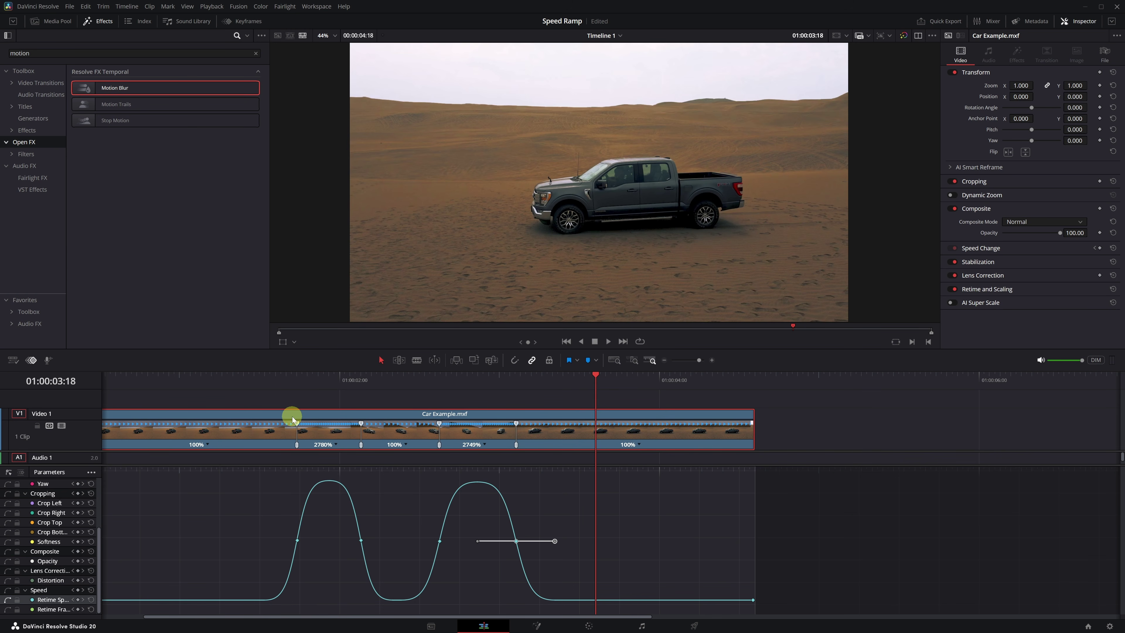
Cut the car clip with the blade at the four speed keyframes to isolate the two fast segments
click(415, 363)
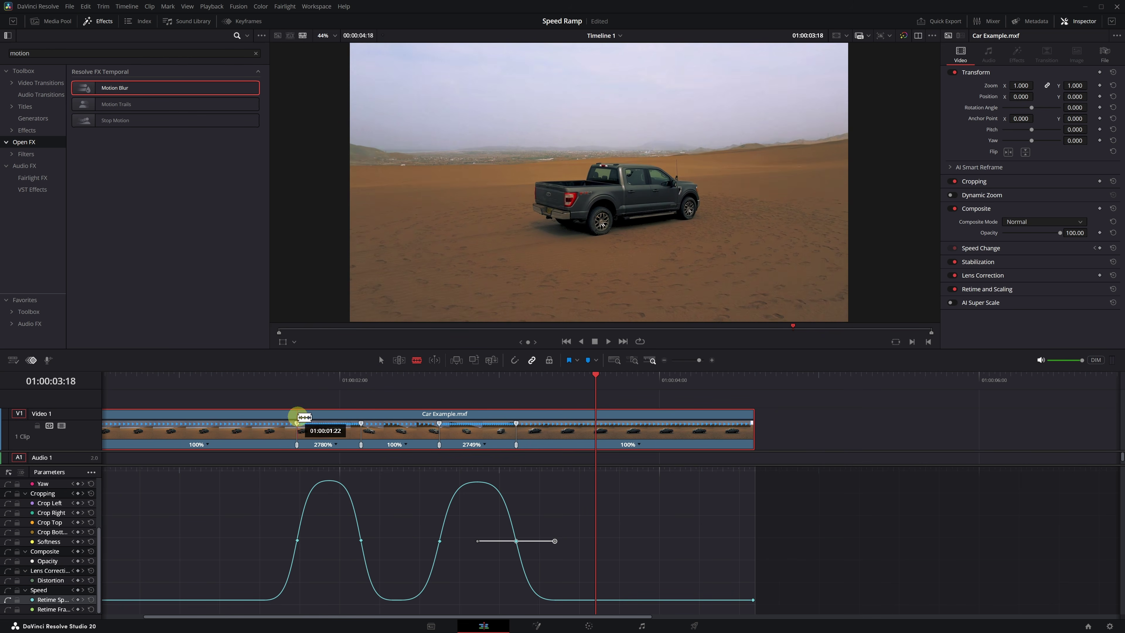
click(296, 428)
click(355, 429)
click(441, 428)
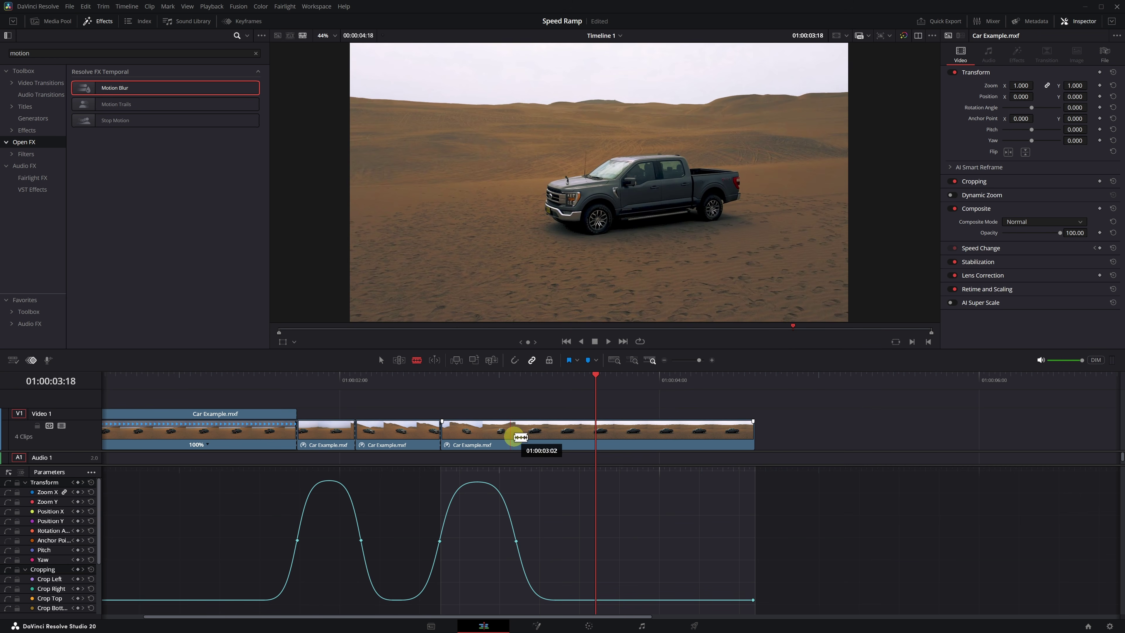
click(519, 429)
click(381, 360)
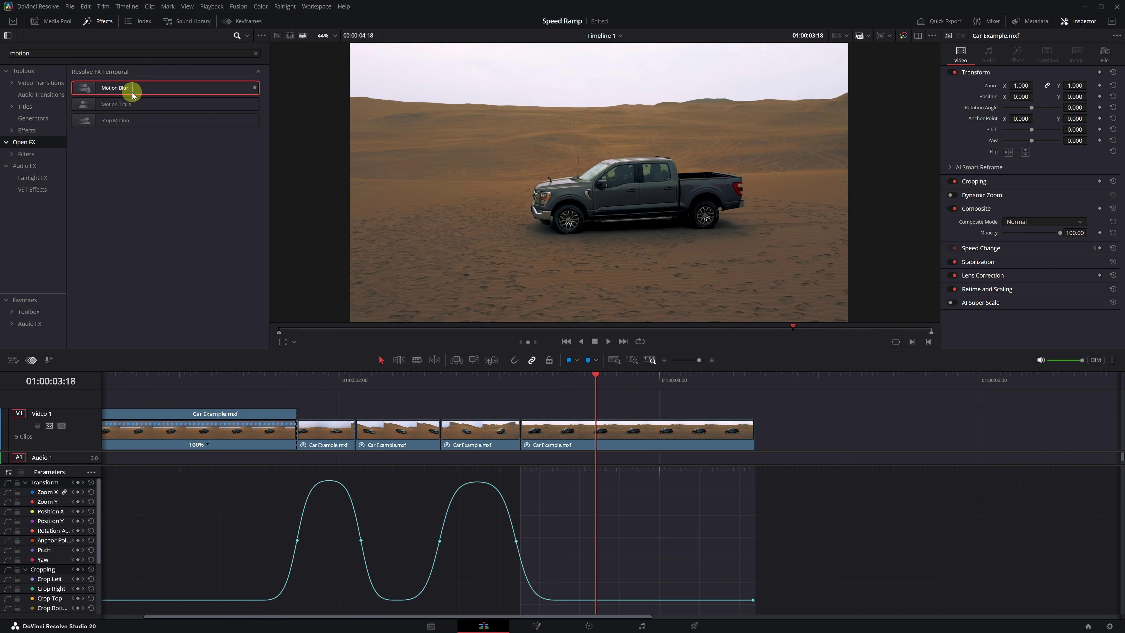
Apply the Motion Blur effect to both fast segments and select the first one with the playhead over it
drag(132, 89, 474, 434)
click(324, 378)
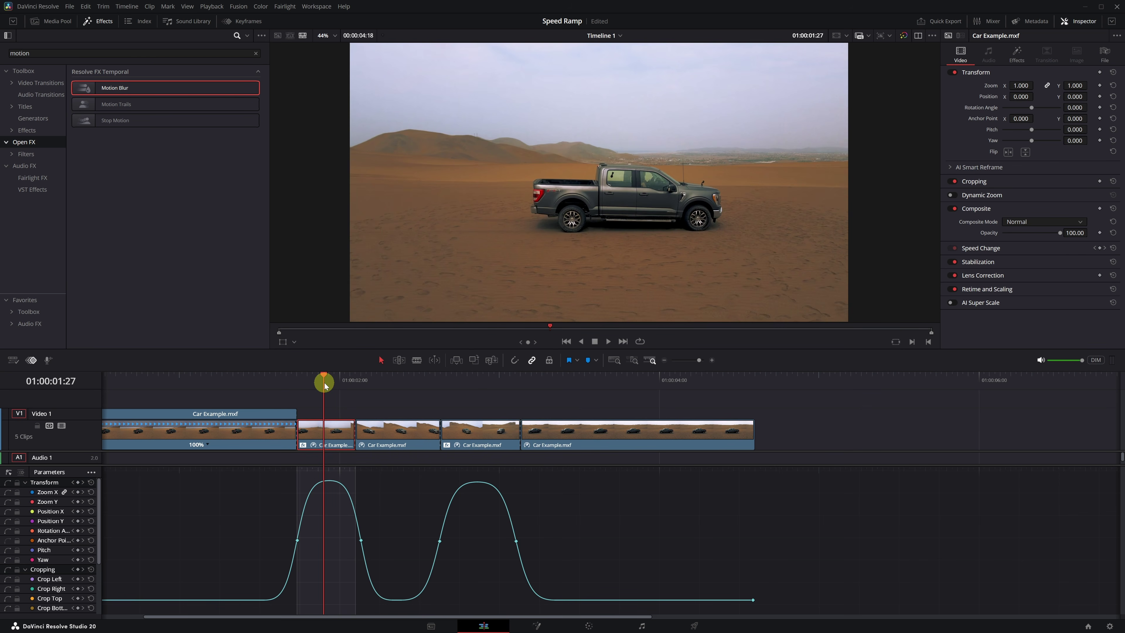
click(326, 433)
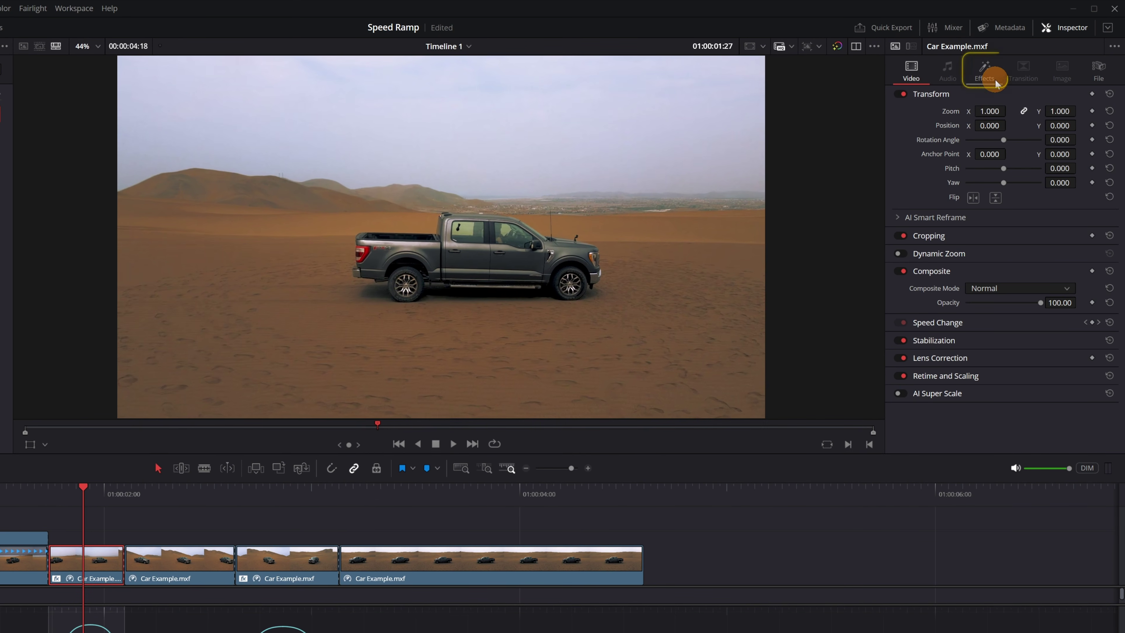
Set the first fast segment's Motion Blur estimation type to Better and its blur amount to 100
click(994, 82)
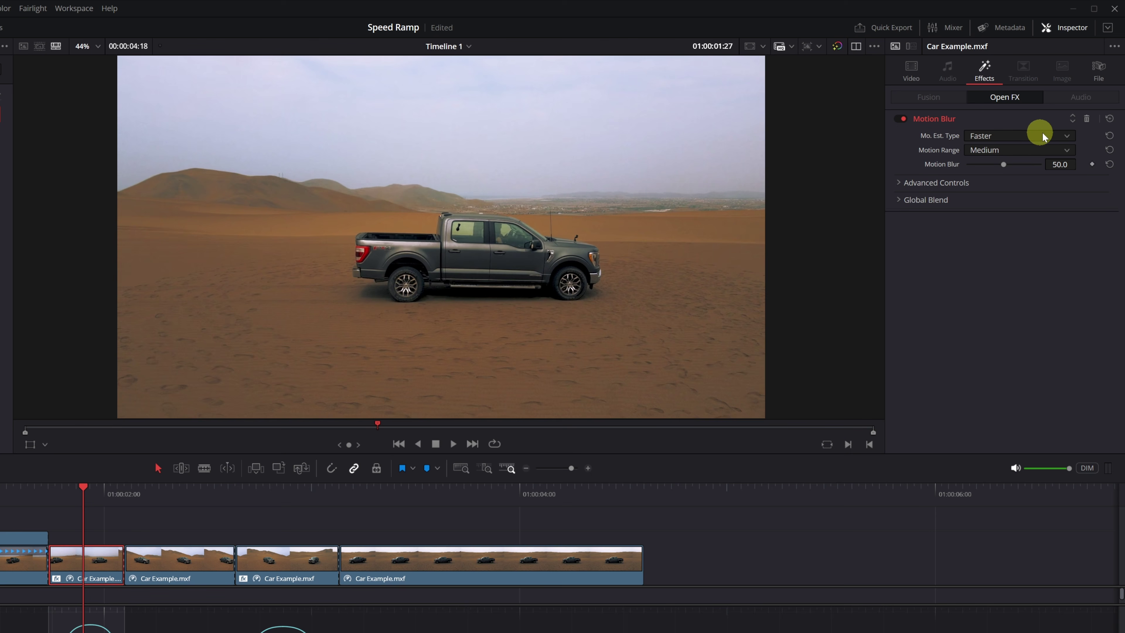
click(1065, 136)
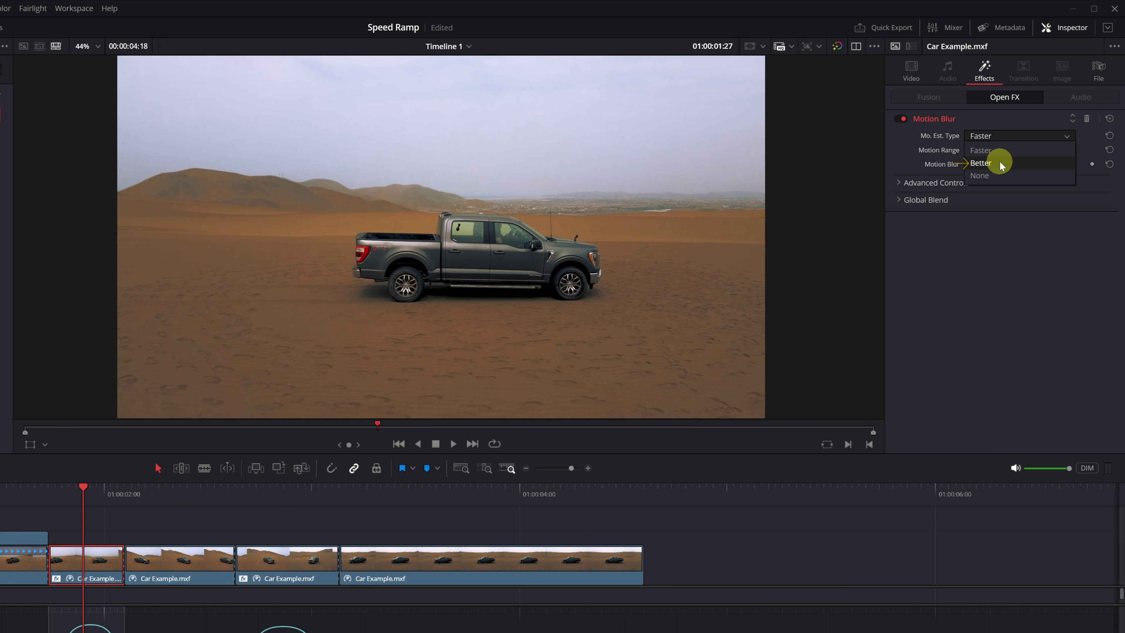
click(999, 162)
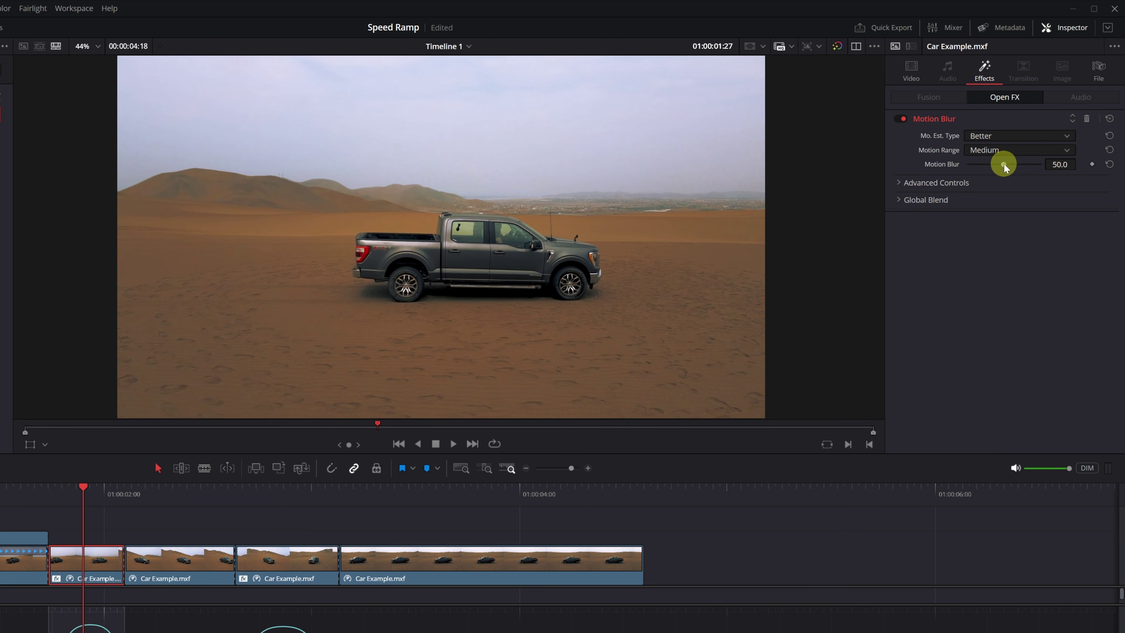
drag(1004, 164, 1040, 163)
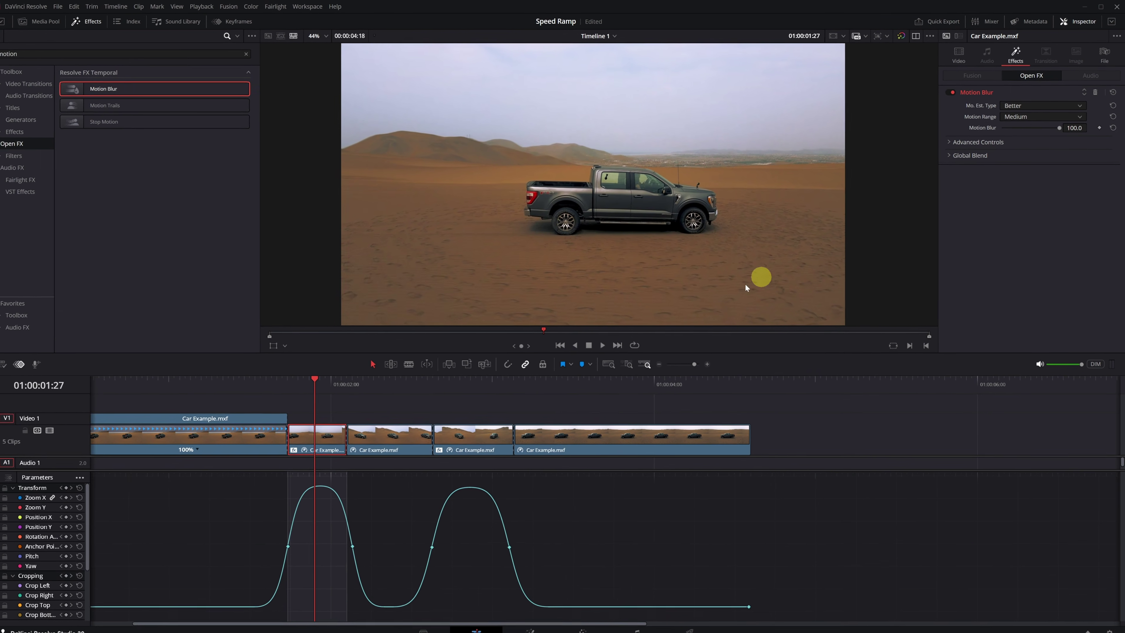
Set the second fast segment's Motion Blur estimation type to Better and blur amount to 100, and return the playhead towards the clip's start
click(478, 378)
click(487, 430)
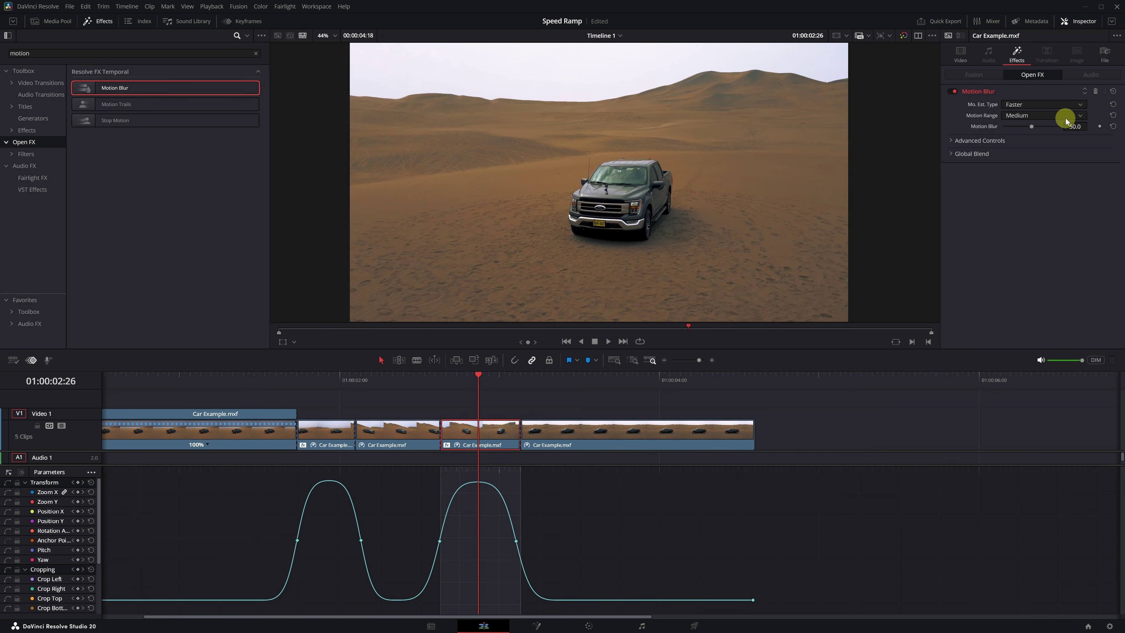
click(1077, 104)
click(1041, 126)
drag(1030, 127, 1070, 127)
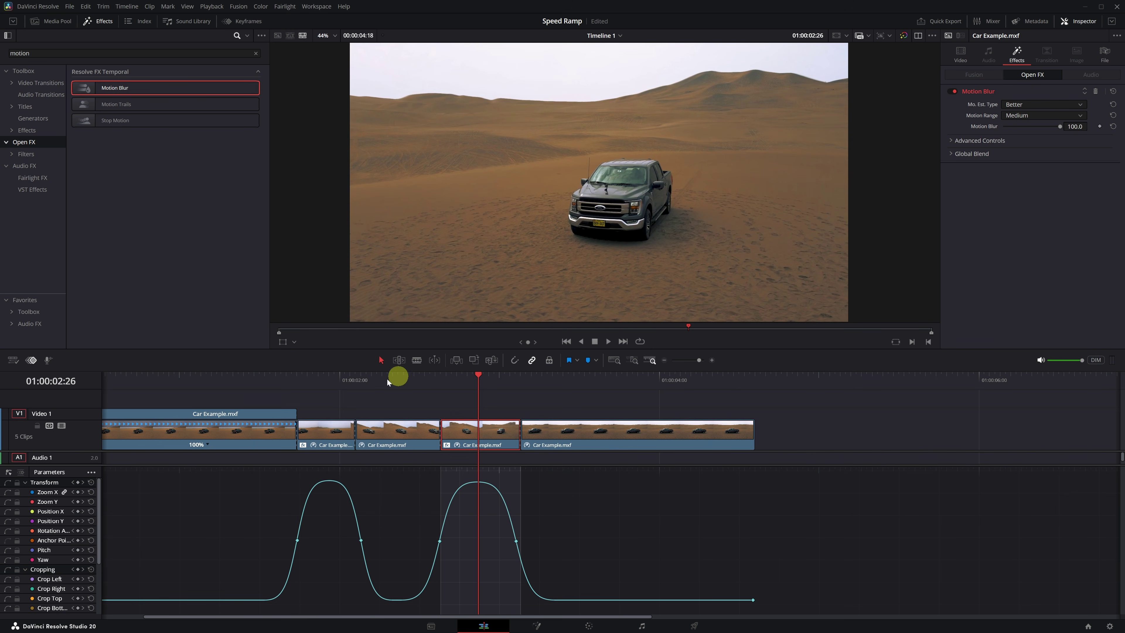
drag(376, 376, 98, 393)
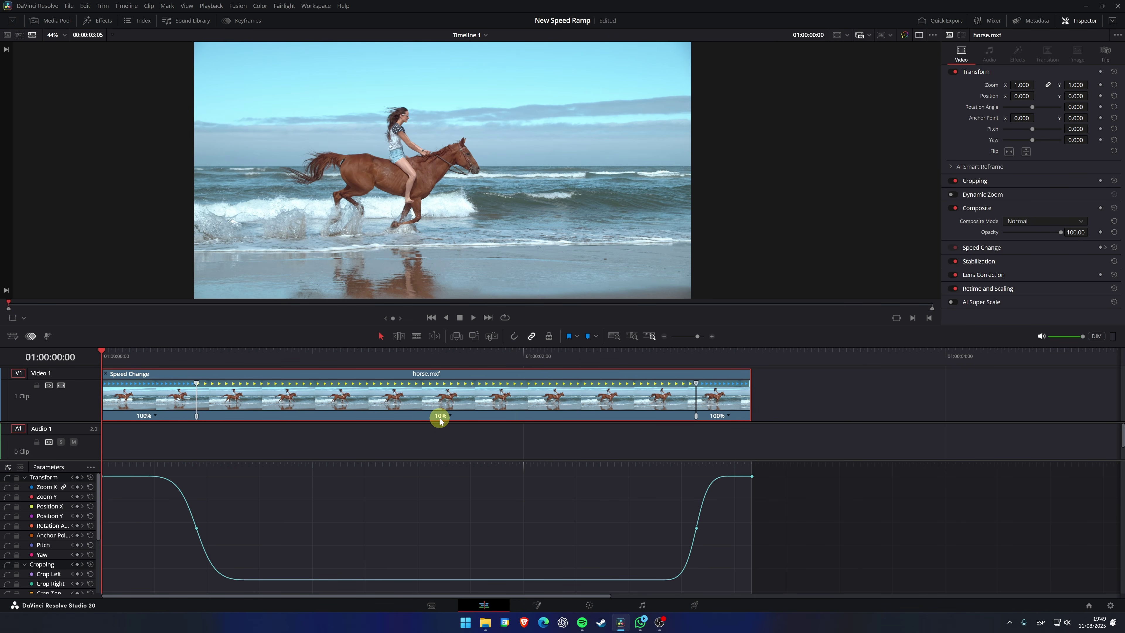
Play back the horse clip through its 10% slow-motion section and park the playhead in the middle of that section
key(space)
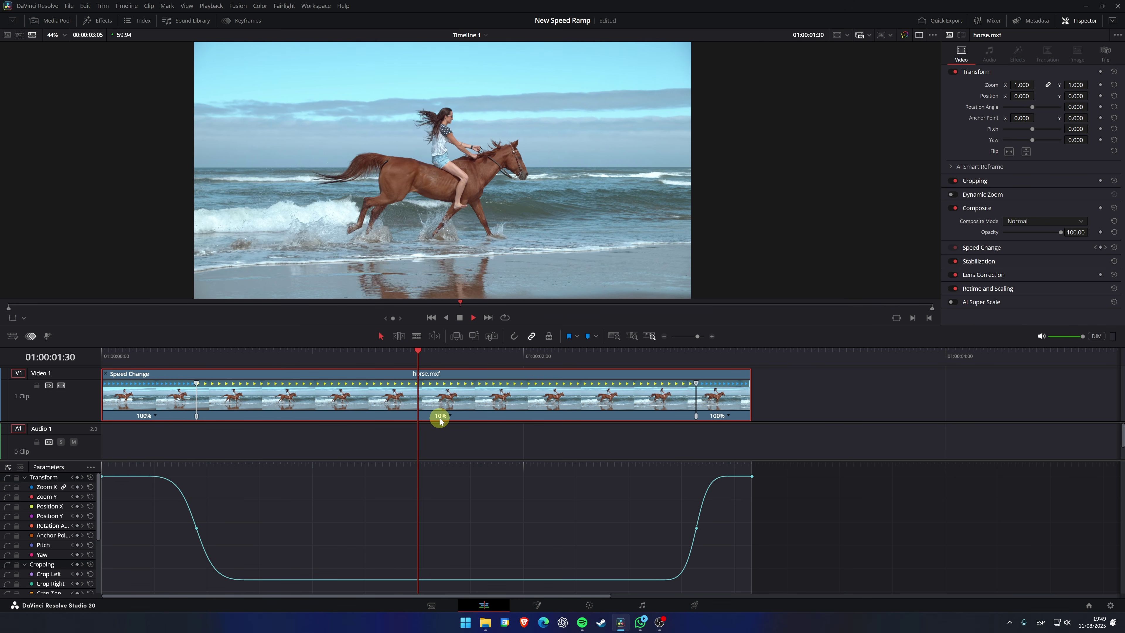
key(space)
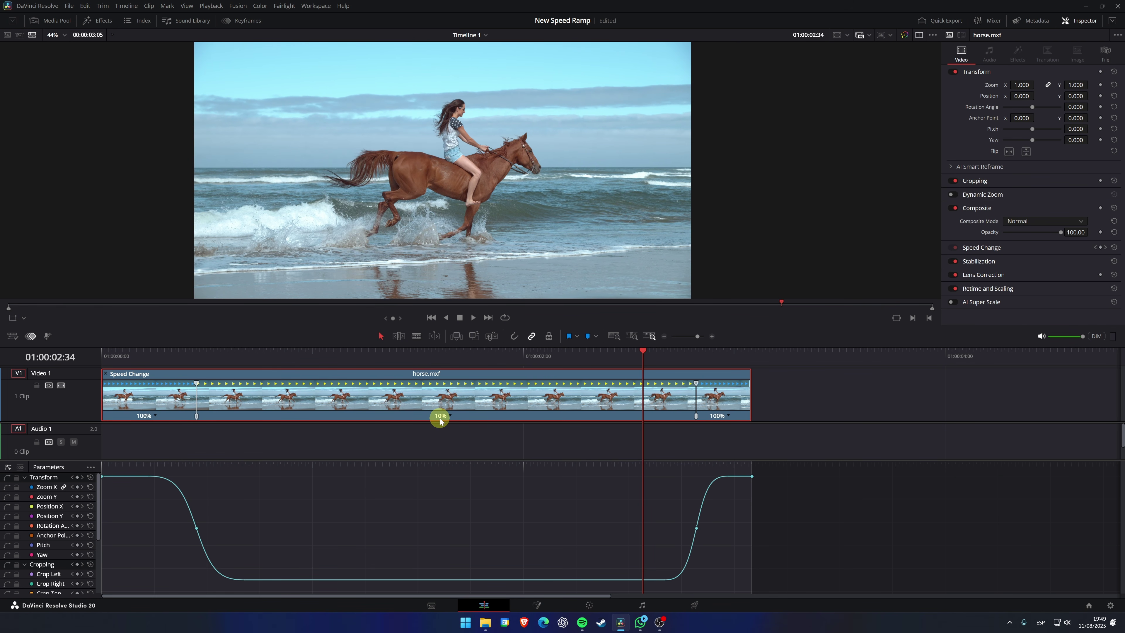
click(416, 358)
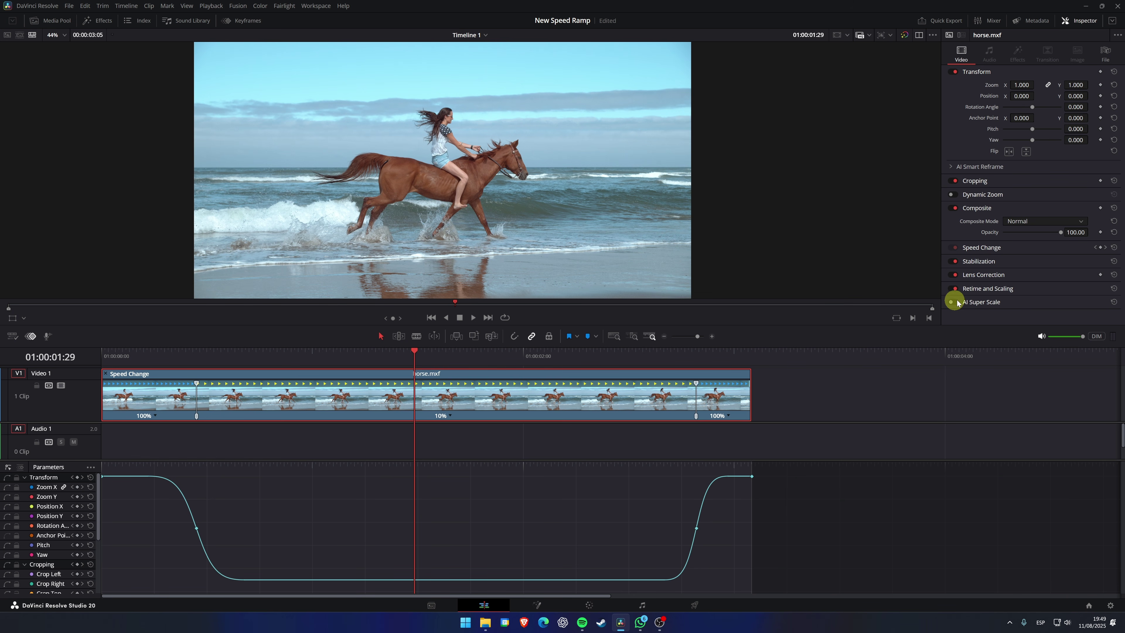
Set the horse clip's Retime Process to Optical Flow in its Retime and Scaling settings
click(981, 289)
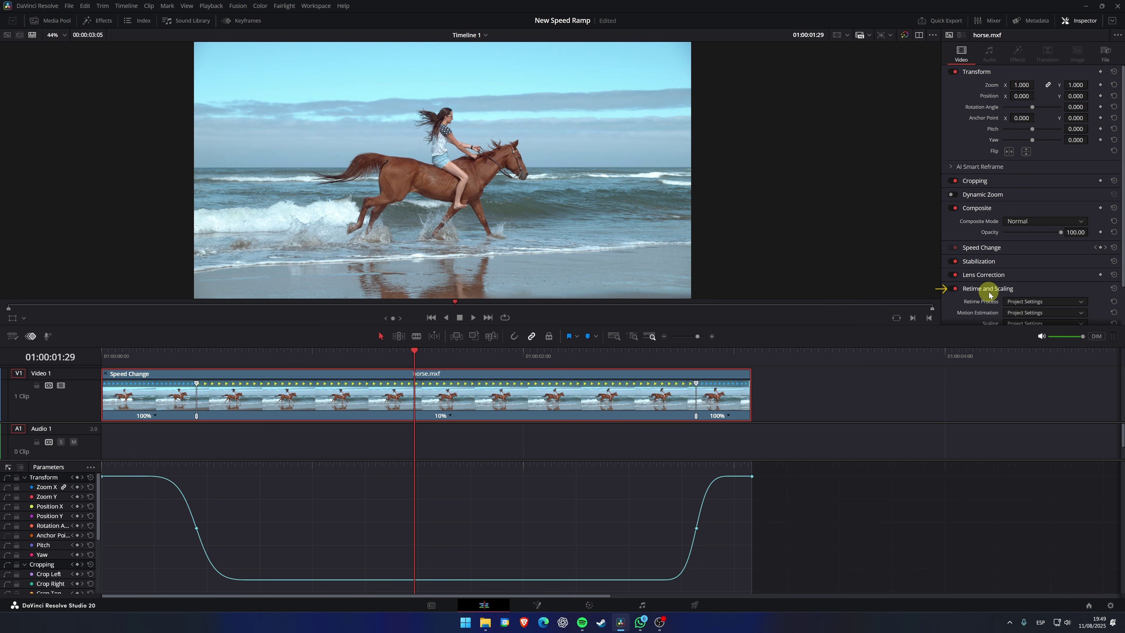
scroll(991, 296, down, 2)
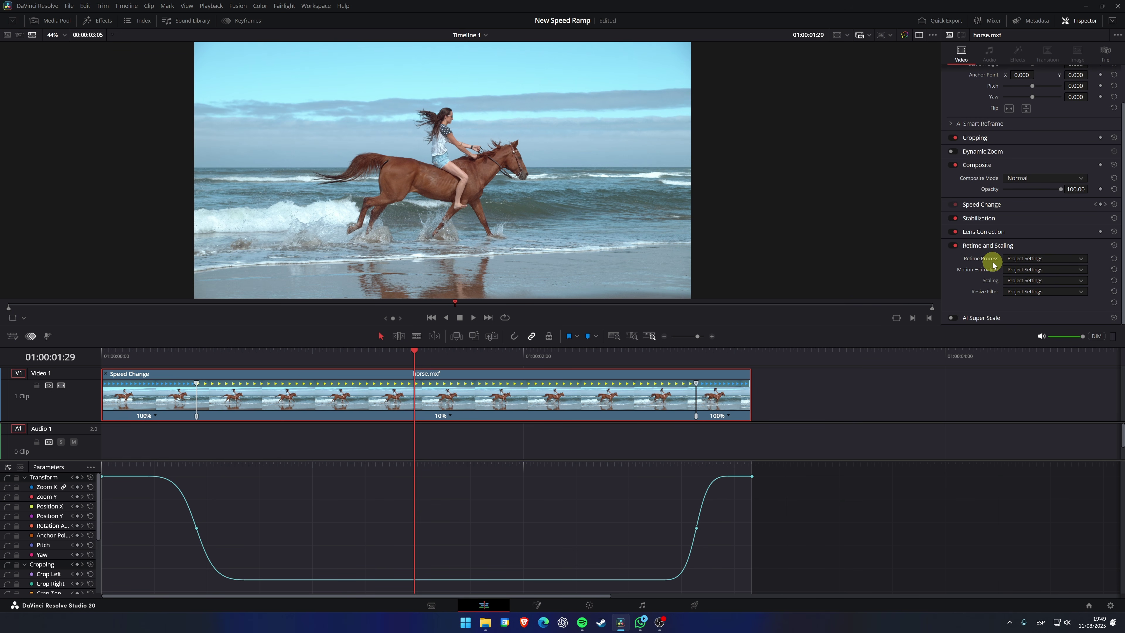
click(1081, 260)
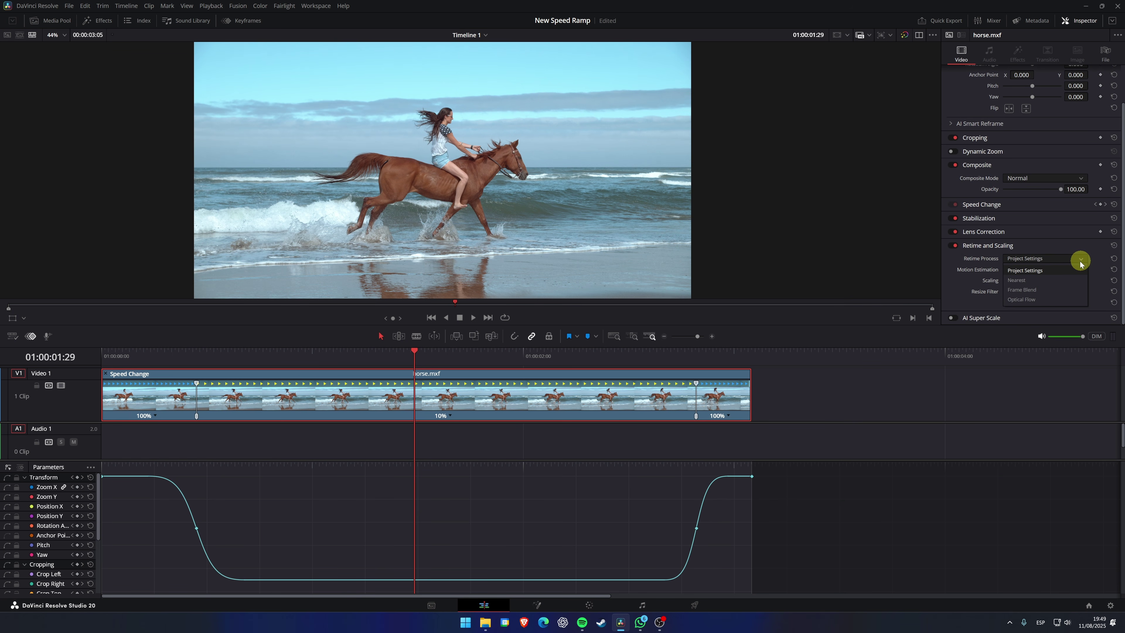
click(1021, 299)
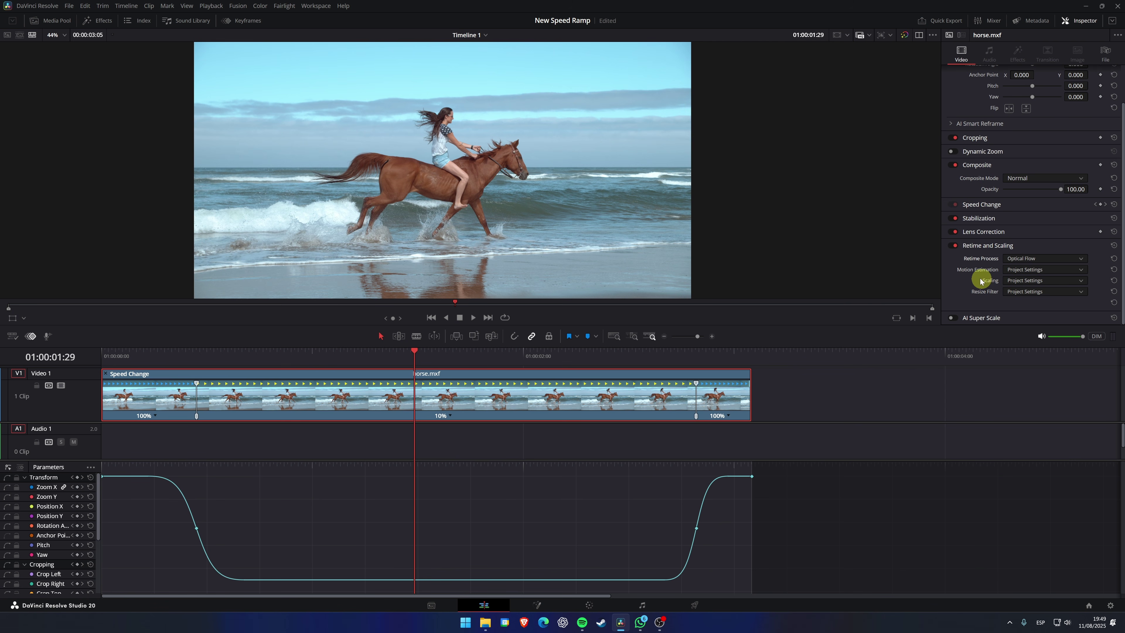
Set the horse clip's Motion Estimation to AI Speed Warp Better and play back the clip from the start
click(1080, 270)
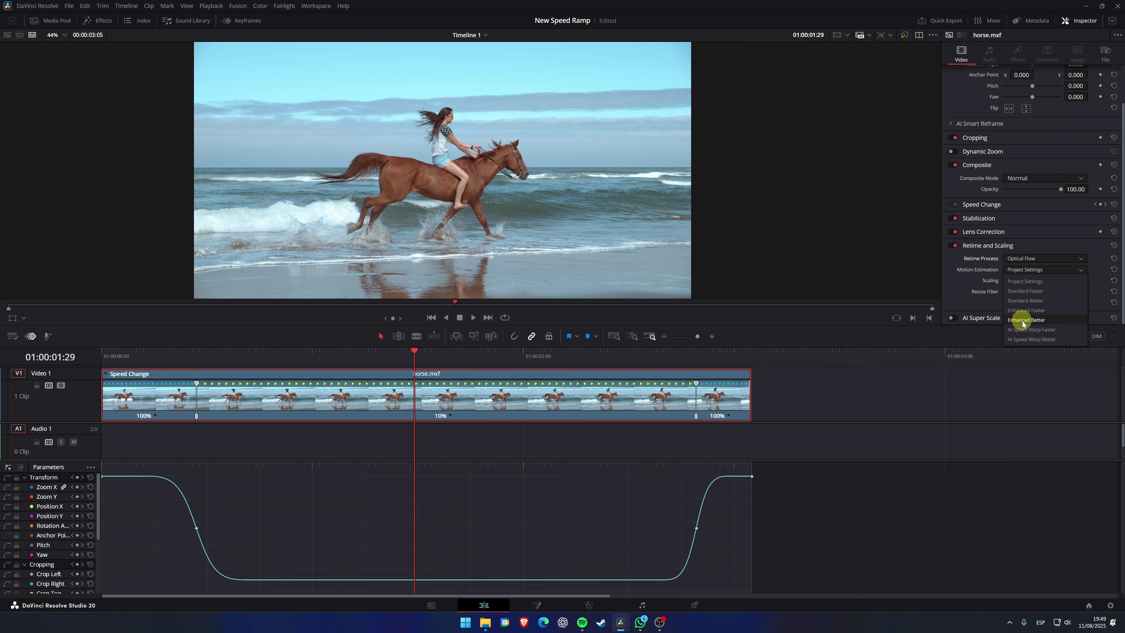
click(1040, 340)
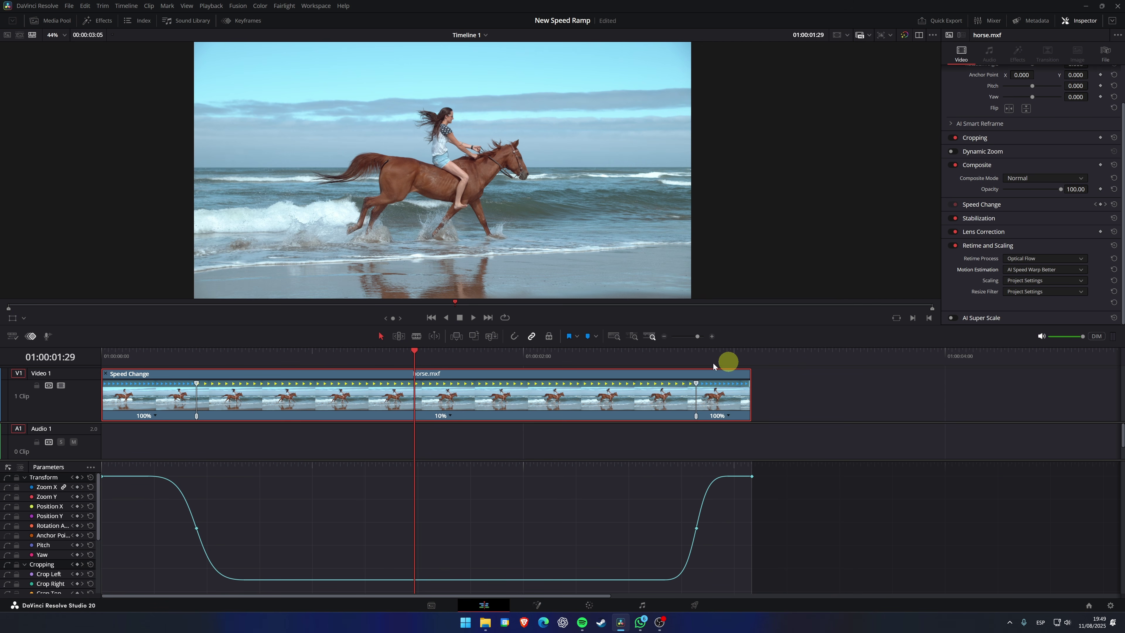
drag(409, 354, 101, 365)
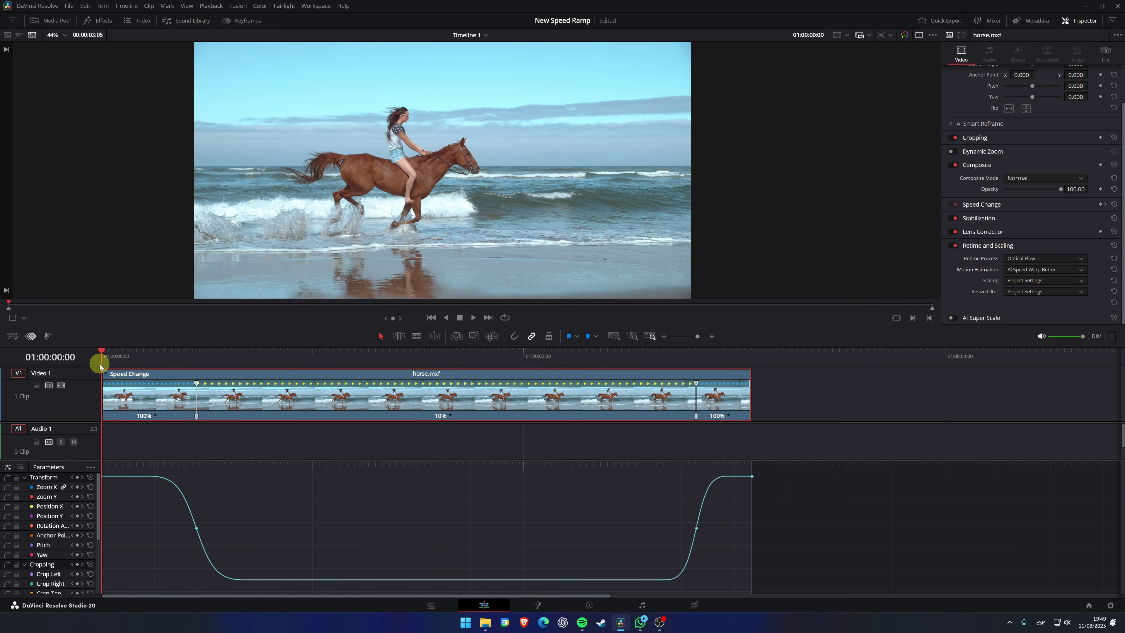
key(space)
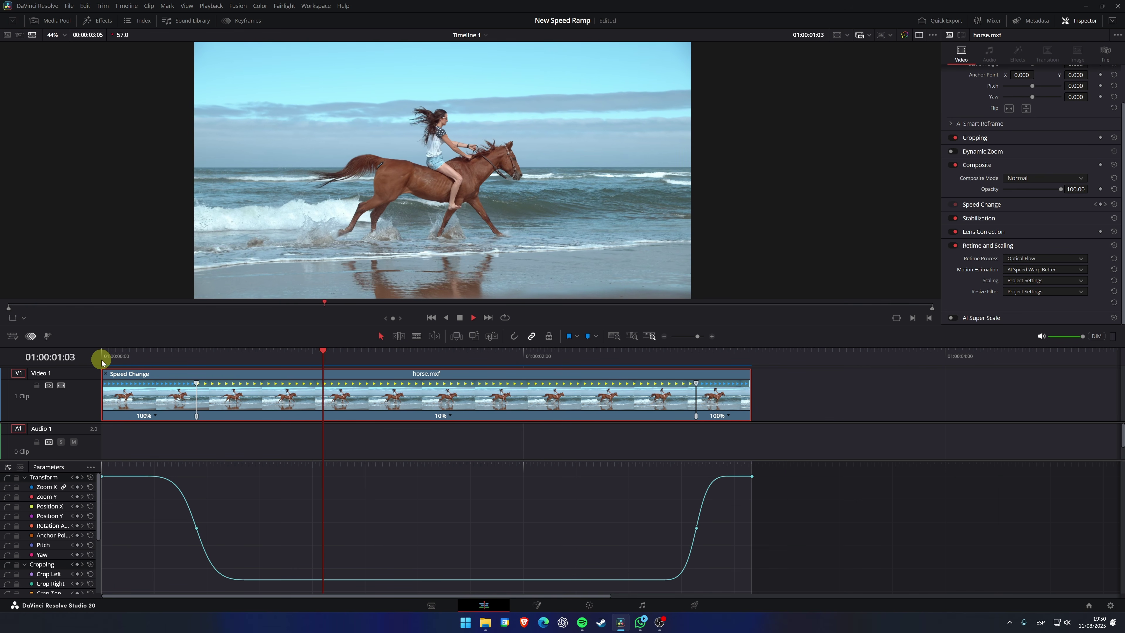